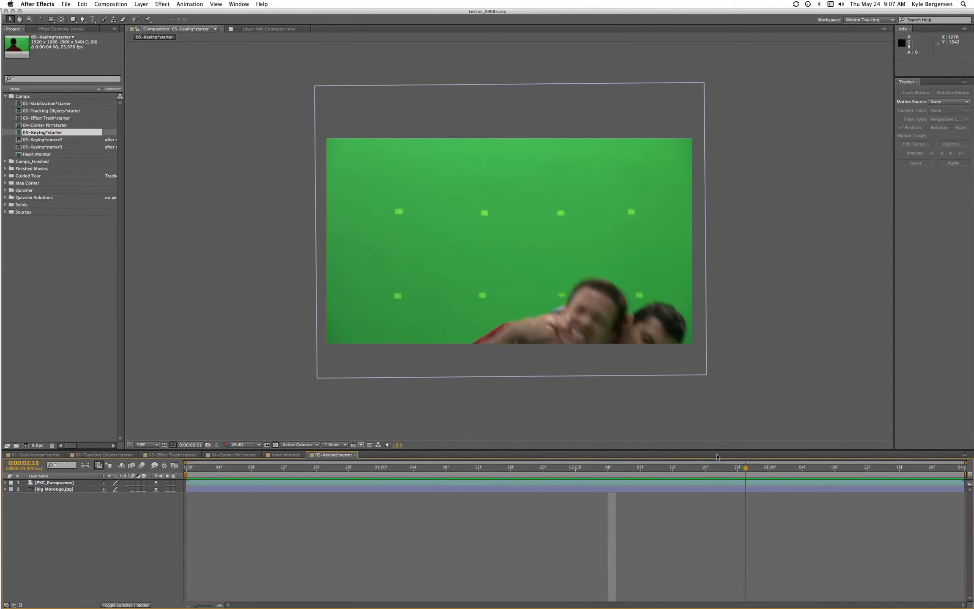
Review the green-screen footage, start the work area at 0:00:00:12, and leave the current time on that frame
{"action": "key", "text": "space"}
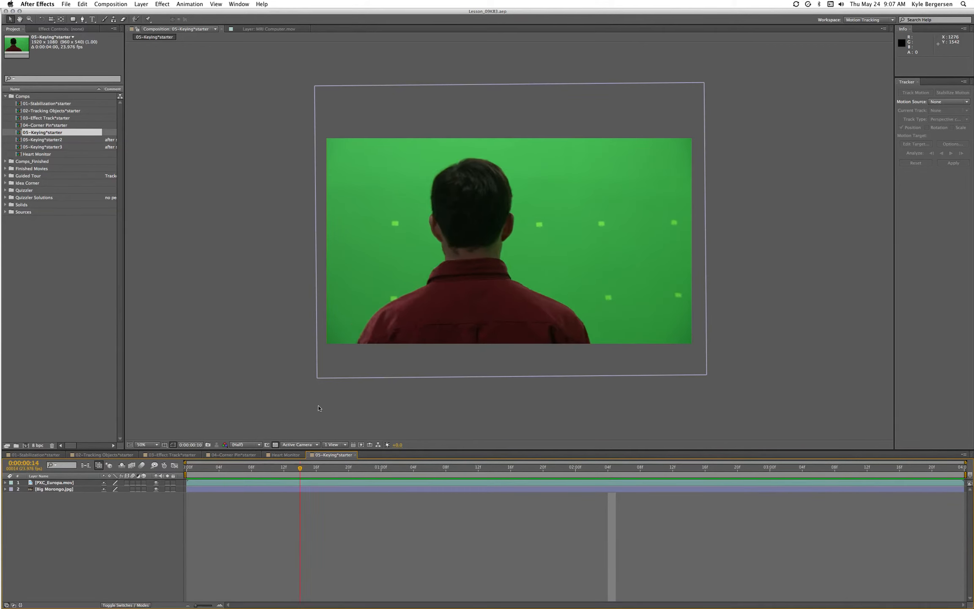
{"action": "left_click_drag", "start_coordinate": [511, 429], "coordinate": [289, 434]}
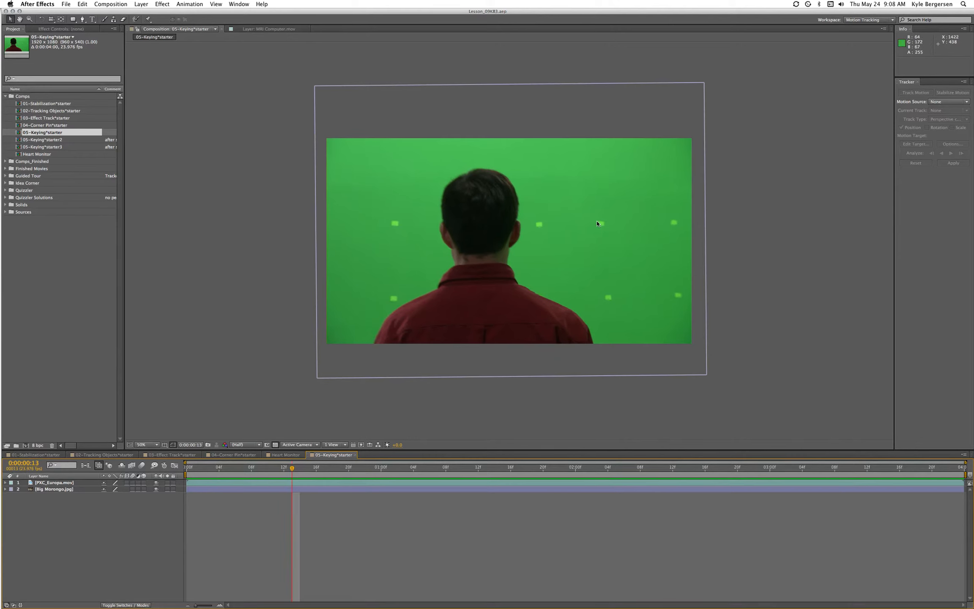
{"action": "left_click_drag", "start_coordinate": [291, 469], "coordinate": [316, 511]}
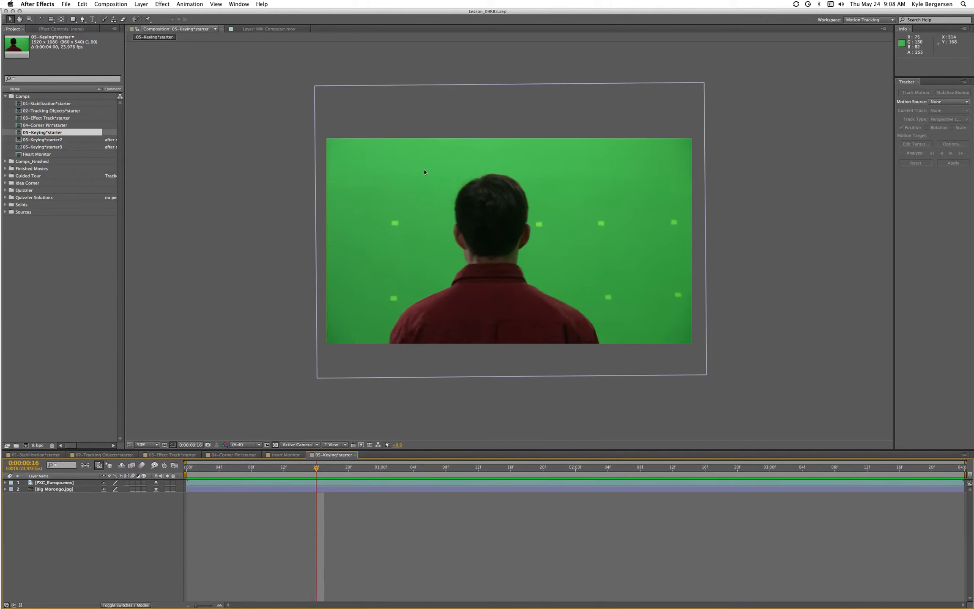
{"action": "left_click_drag", "start_coordinate": [315, 472], "coordinate": [283, 467]}
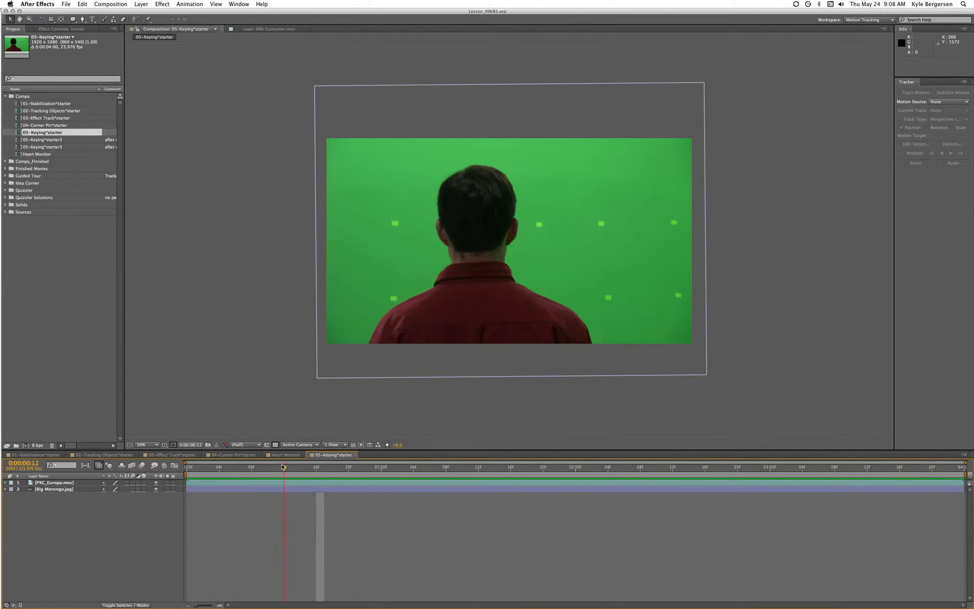
{"action": "left_click_drag", "start_coordinate": [187, 475], "coordinate": [280, 483]}
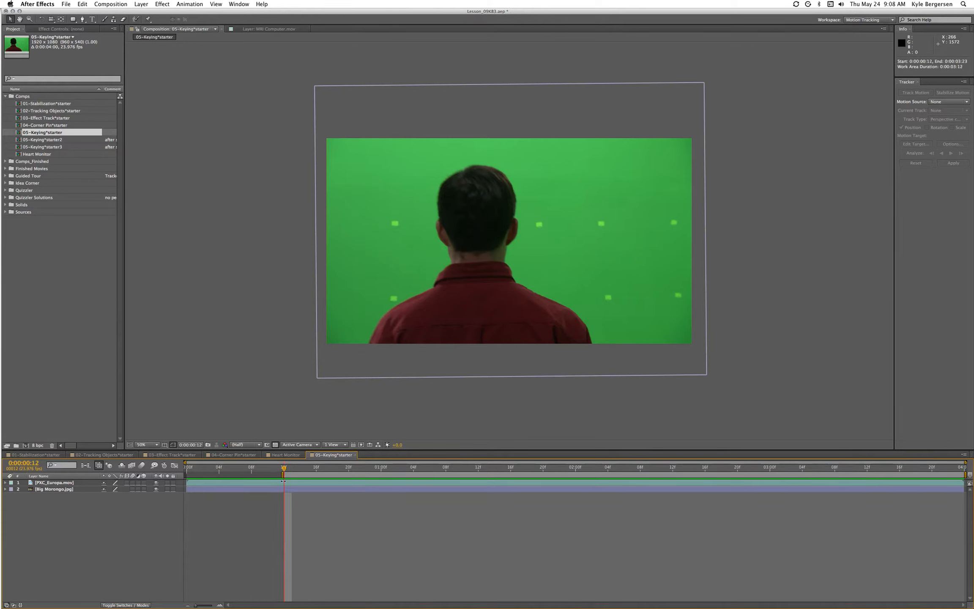
{"action": "mouse_move", "coordinate": [284, 470]}
{"action": "left_mouse_down"}
{"action": "mouse_move", "coordinate": [915, 470]}
{"action": "mouse_move", "coordinate": [342, 458]}
{"action": "mouse_move", "coordinate": [291, 467]}
{"action": "left_mouse_up"}
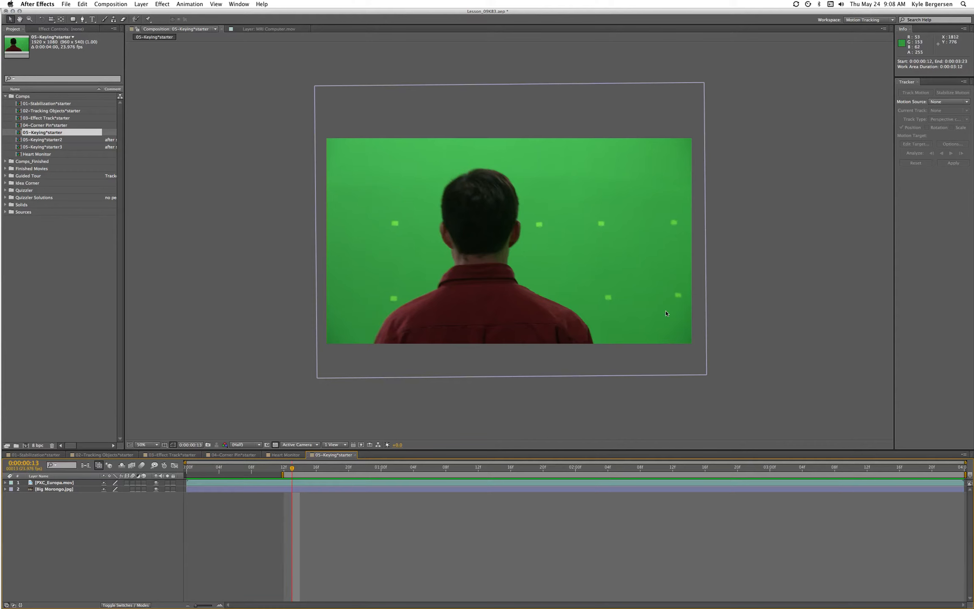
{"action": "left_click_drag", "start_coordinate": [292, 469], "coordinate": [284, 489]}
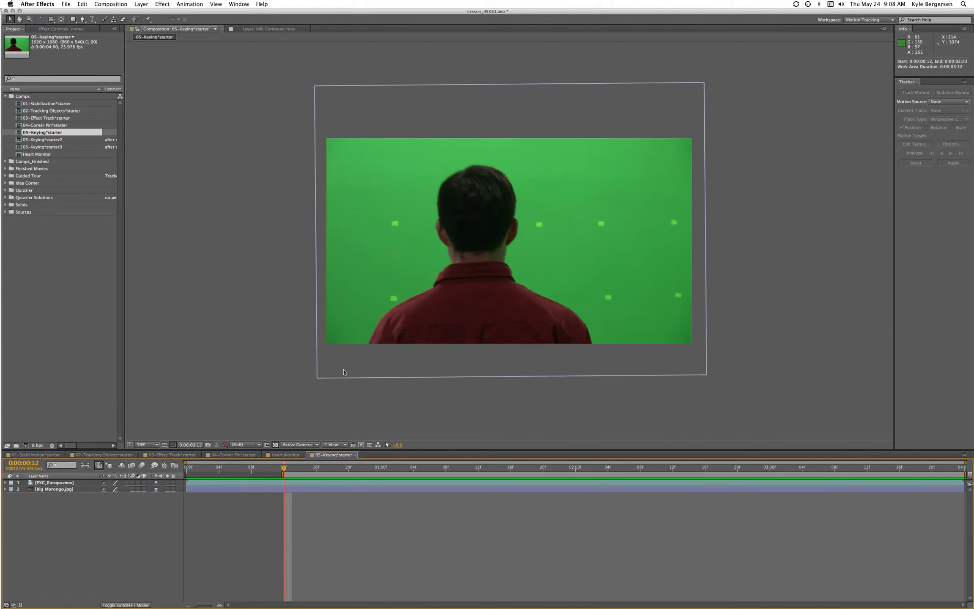
Create a motion tracker on the PXC_Europa.mov layer with track type Stabilize, tracking both position and scale
{"action": "left_click", "coordinate": [69, 482]}
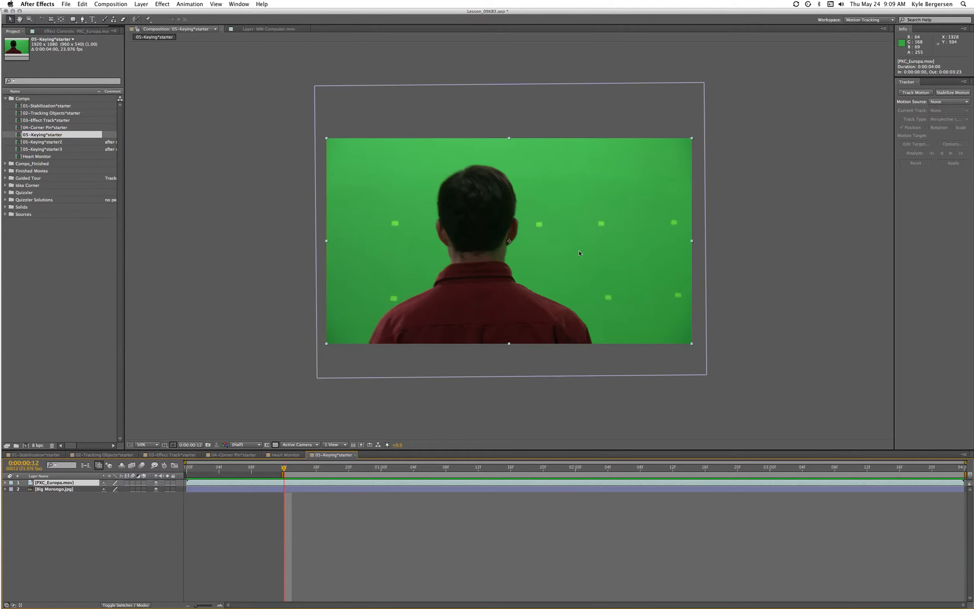
{"action": "left_click", "coordinate": [904, 92]}
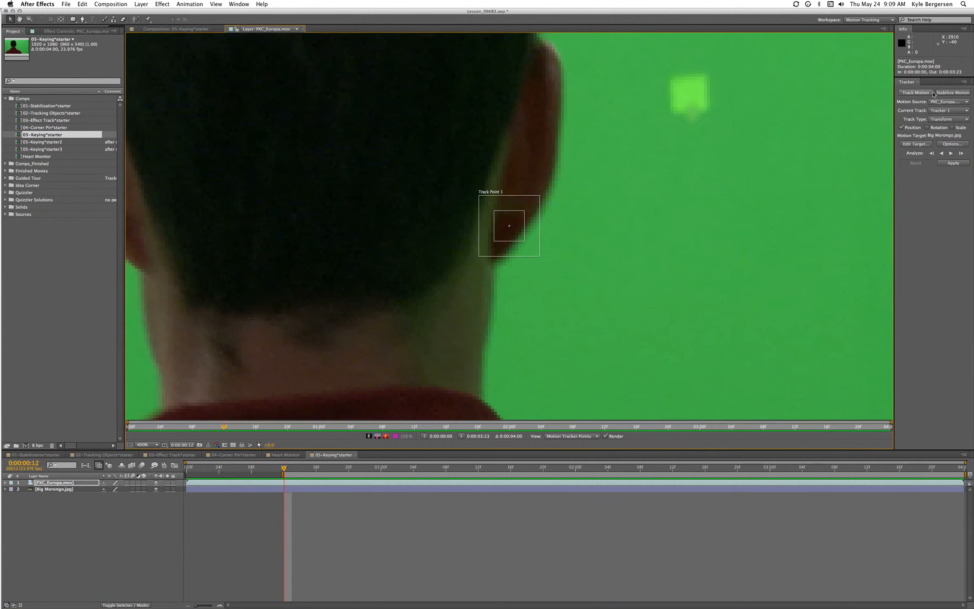
{"action": "left_click", "coordinate": [967, 102]}
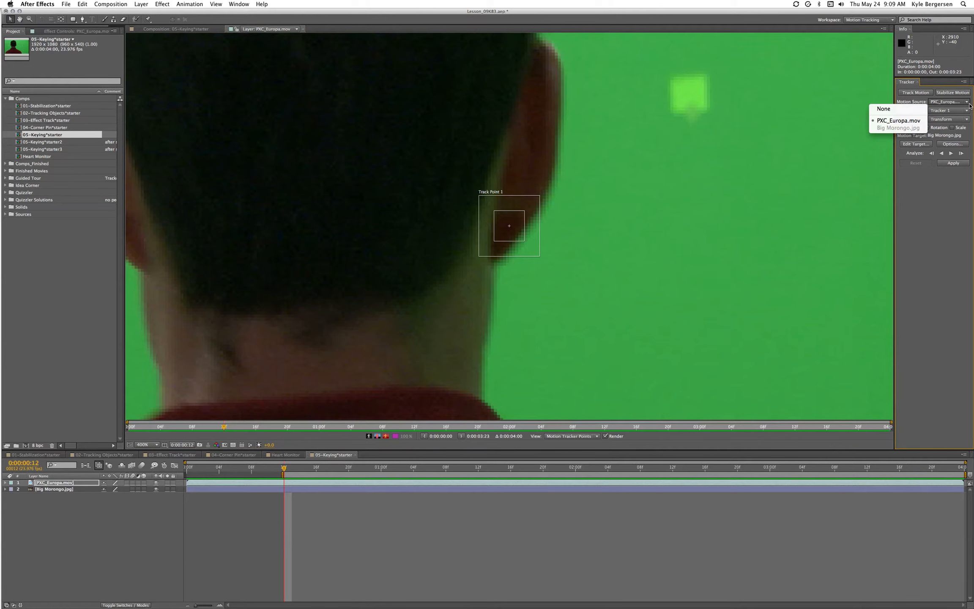
{"action": "left_click", "coordinate": [969, 106]}
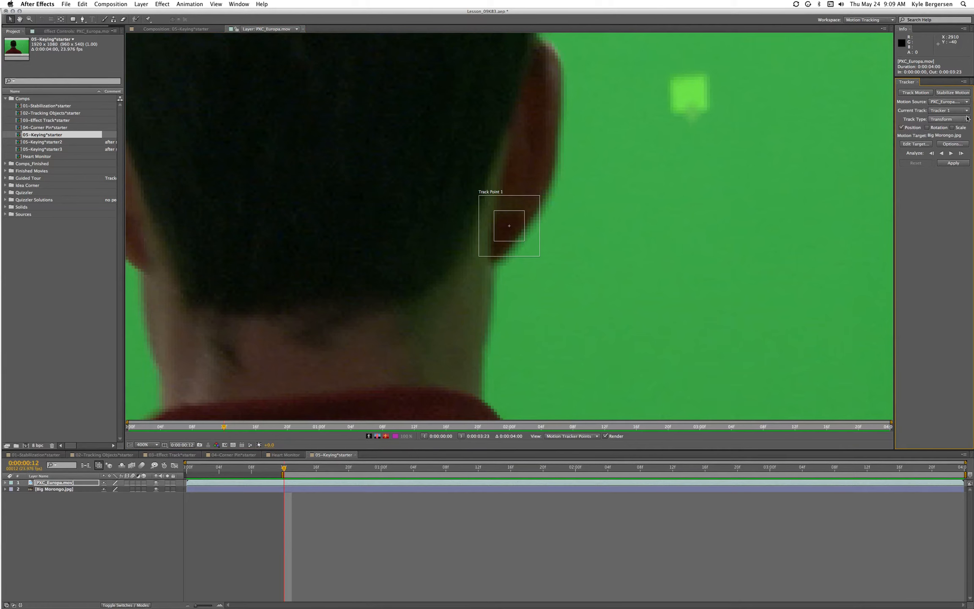
{"action": "left_click", "coordinate": [968, 119]}
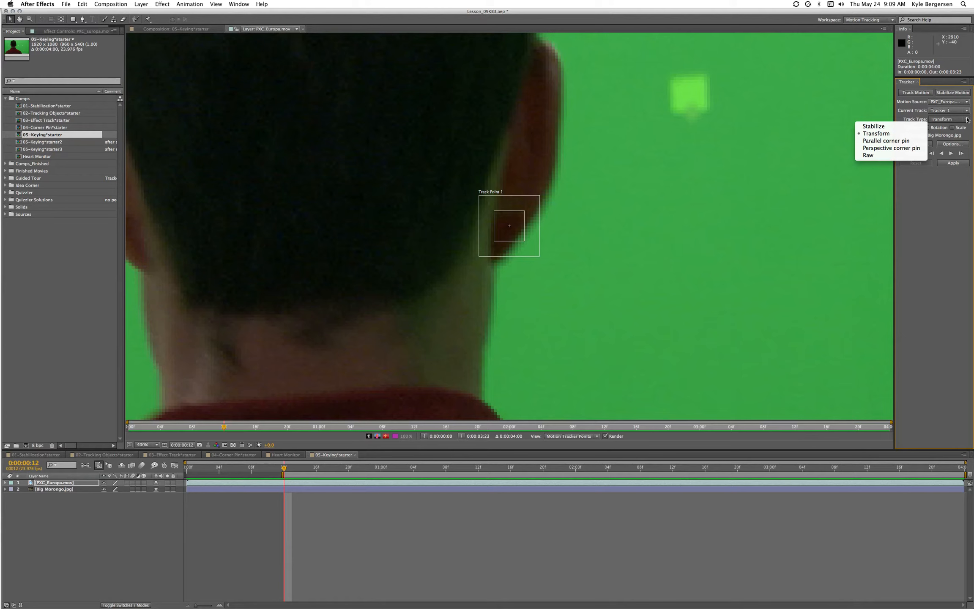
{"action": "left_click", "coordinate": [886, 126]}
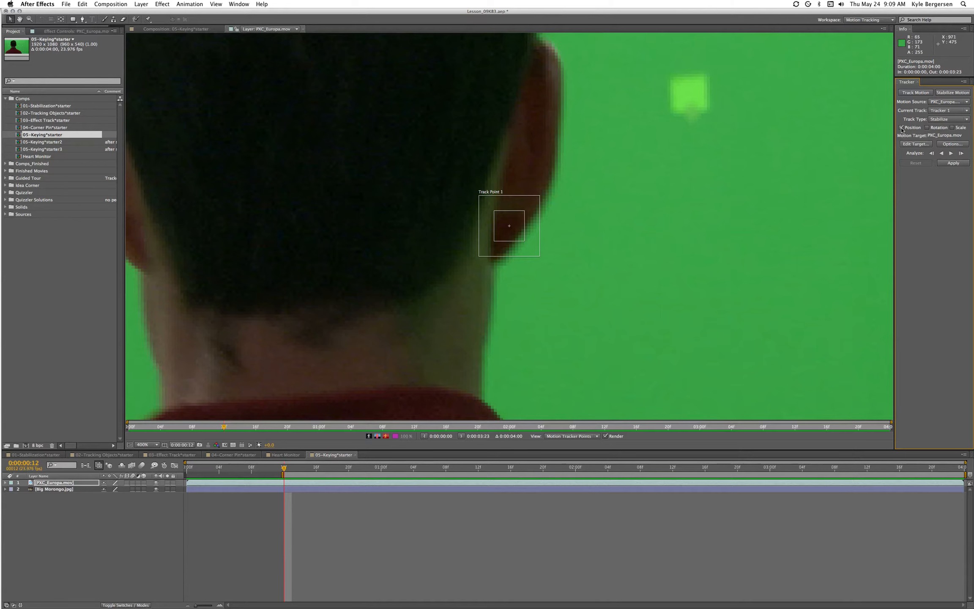
{"action": "left_click", "coordinate": [952, 128]}
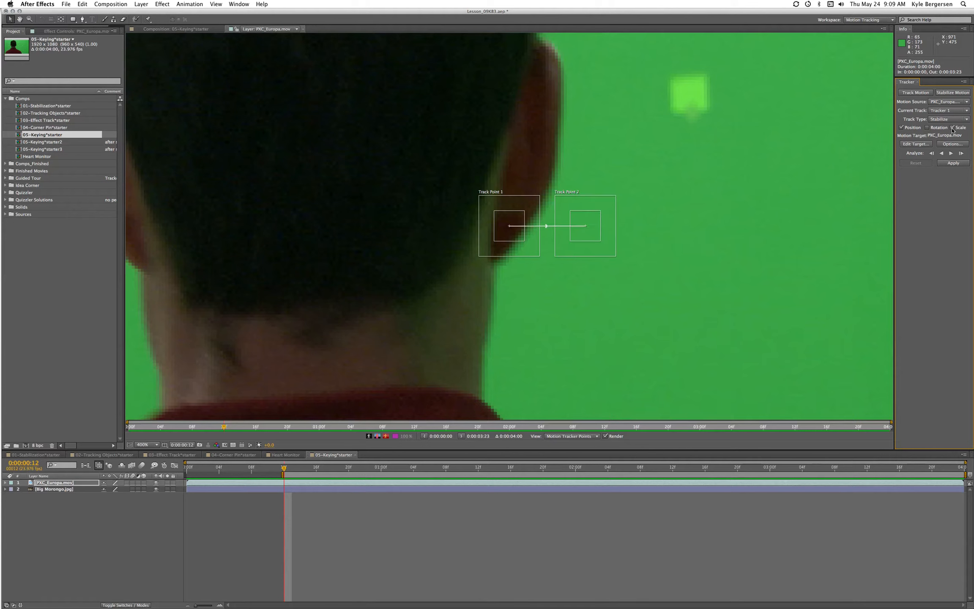
Keep PXC_Europa.mov as the motion target and set the tracker options to Extrapolate Motion for low confidence
{"action": "left_click", "coordinate": [916, 144]}
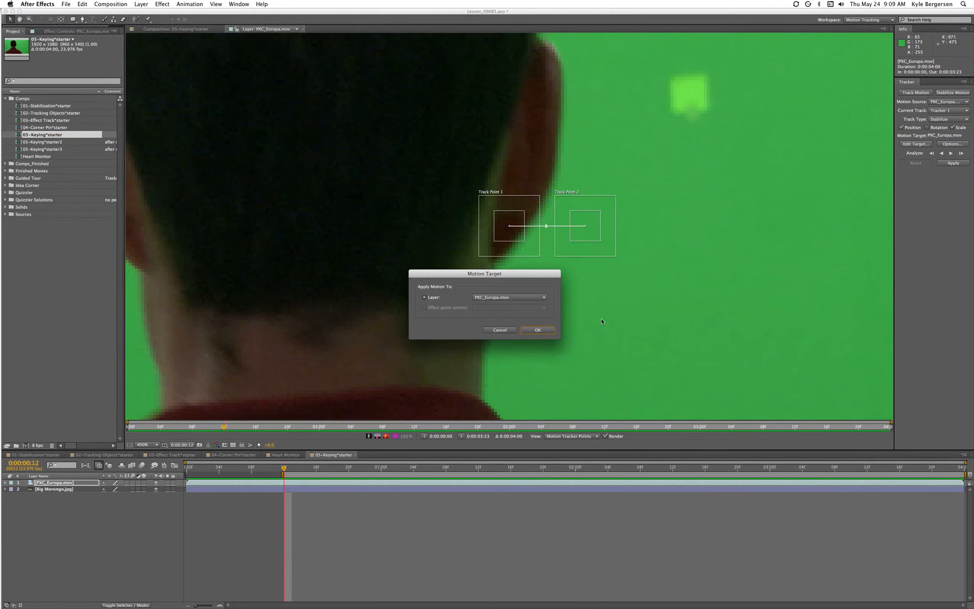
{"action": "left_click", "coordinate": [535, 330]}
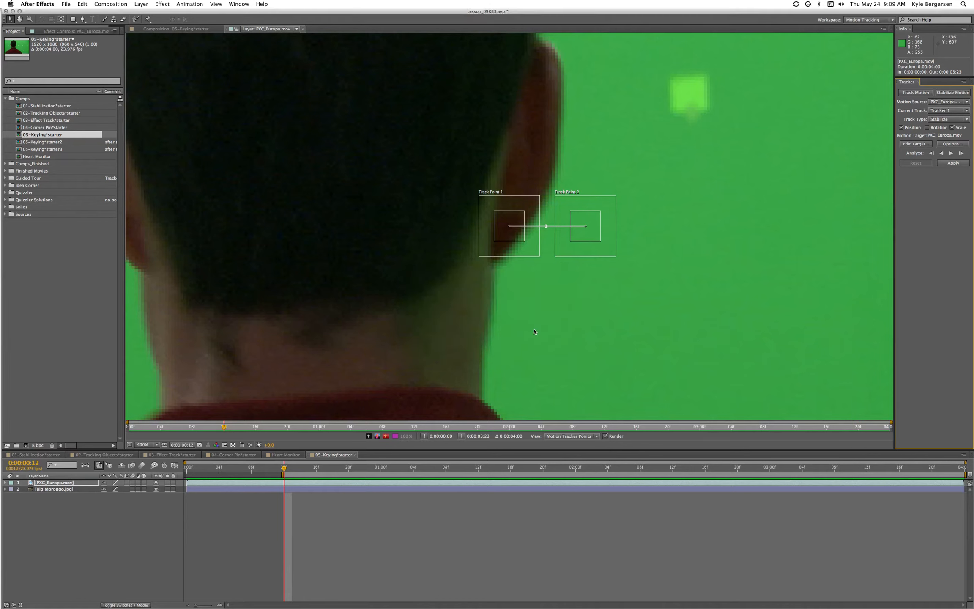
{"action": "left_click", "coordinate": [950, 144]}
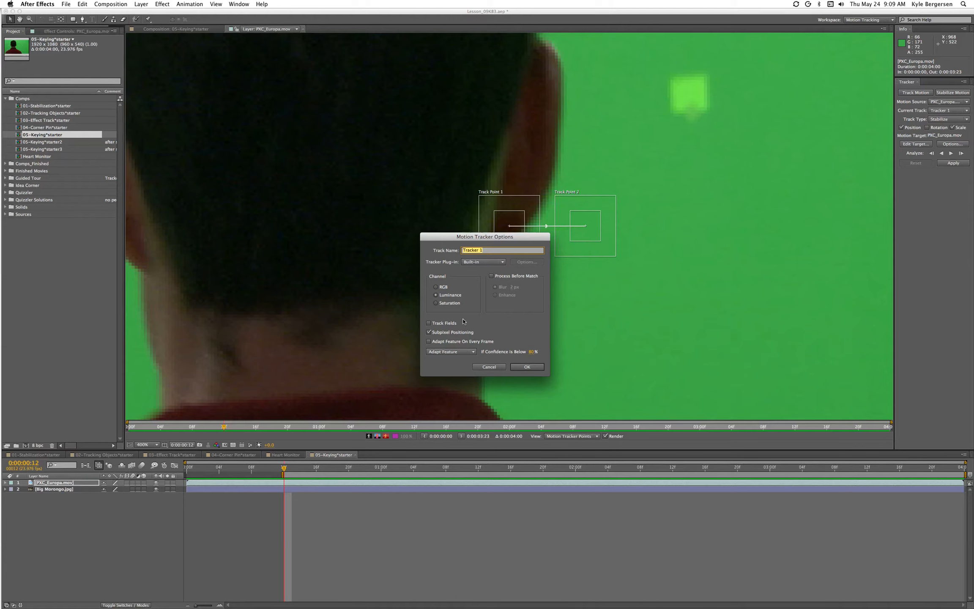
{"action": "left_click", "coordinate": [470, 353]}
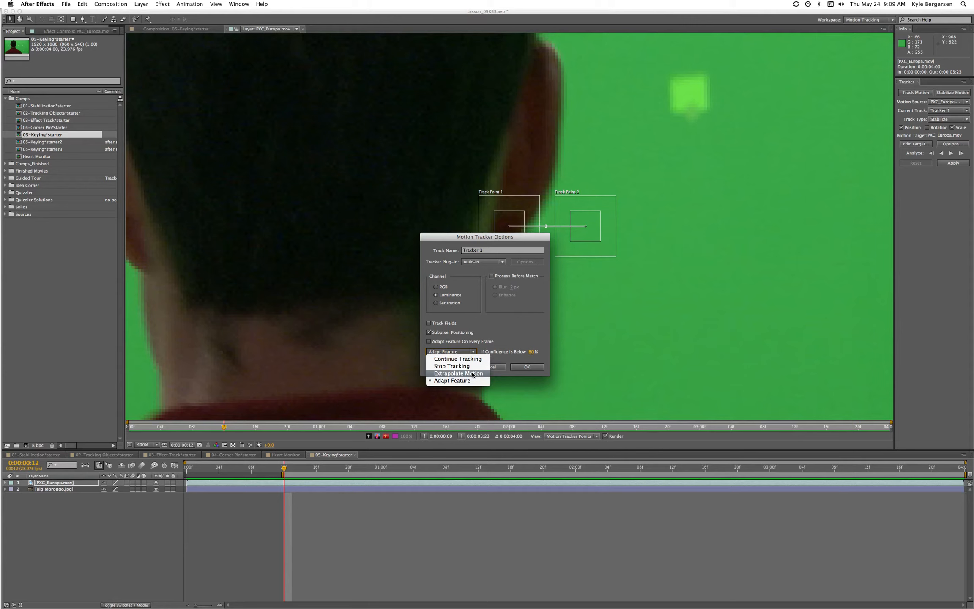
{"action": "left_click", "coordinate": [472, 374]}
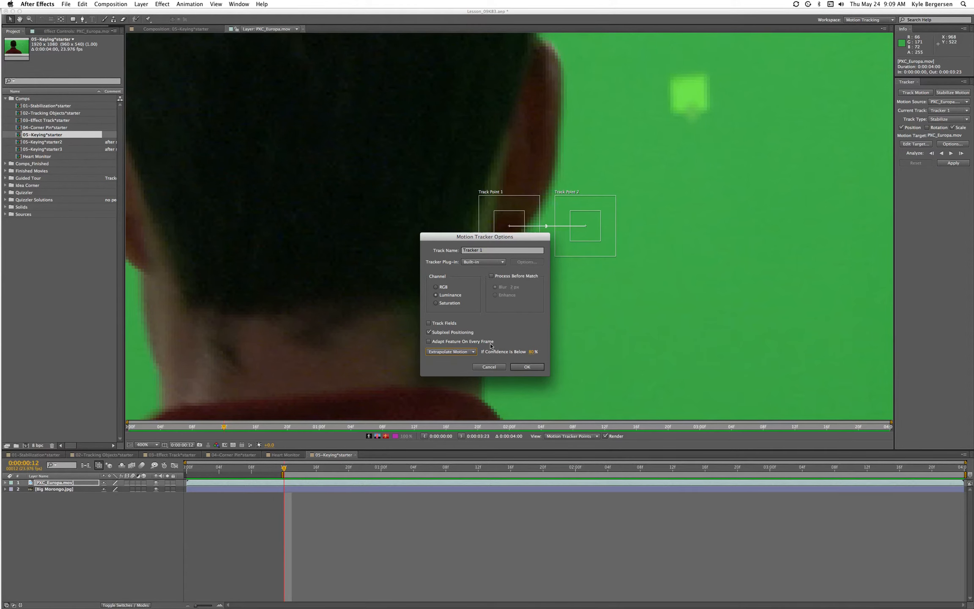
{"action": "left_click", "coordinate": [527, 366]}
Place Track Point 1 on the upper tracking marker left of the man's head and enlarge its search region
{"action": "scroll", "coordinate": [702, 279], "scroll_direction": "down", "scroll_amount": 4}
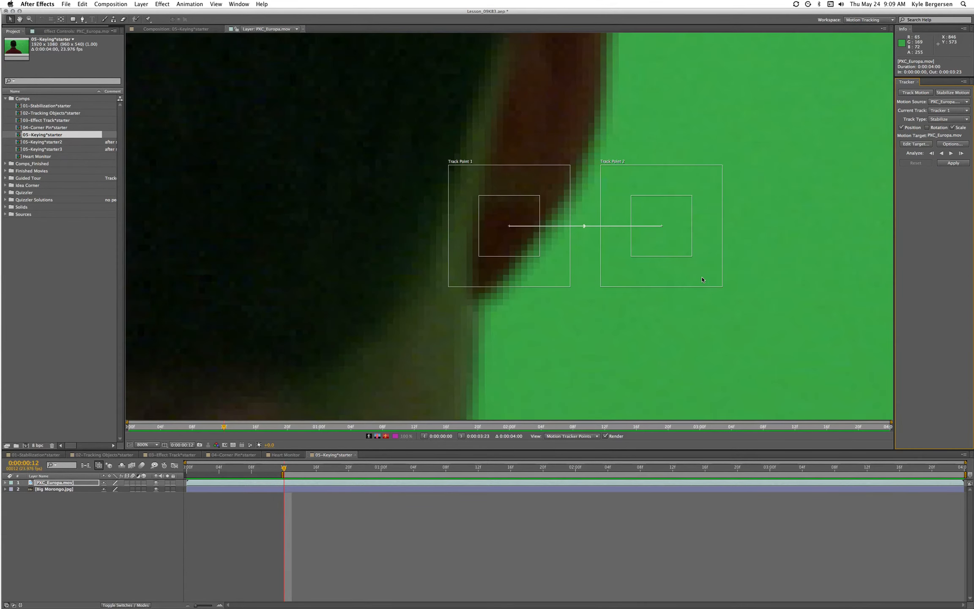
{"action": "key", "text": "period"}
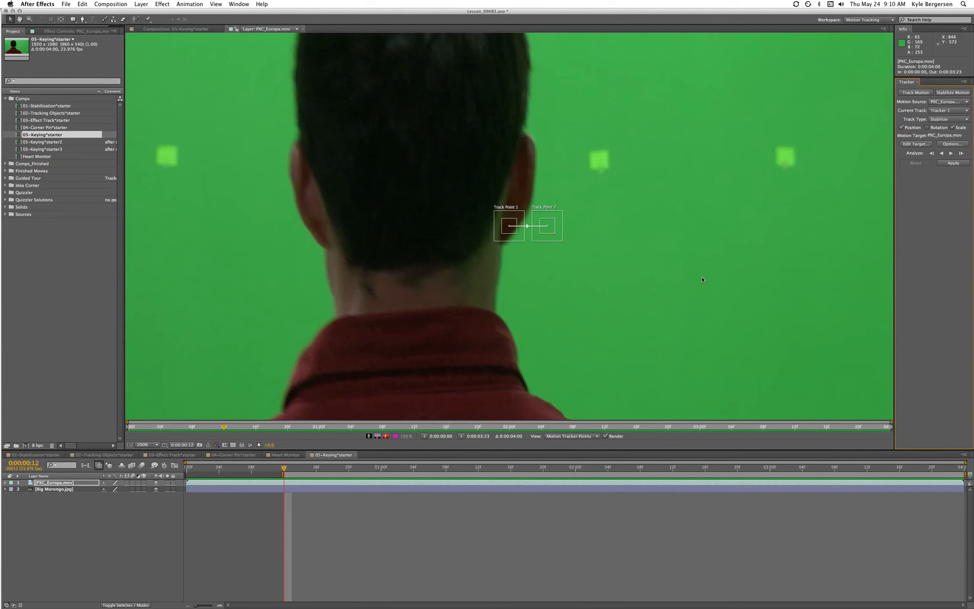
{"action": "mouse_move", "coordinate": [513, 232]}
{"action": "left_mouse_down"}
{"action": "mouse_move", "coordinate": [191, 146]}
{"action": "mouse_move", "coordinate": [162, 151]}
{"action": "mouse_move", "coordinate": [180, 169]}
{"action": "left_mouse_up"}
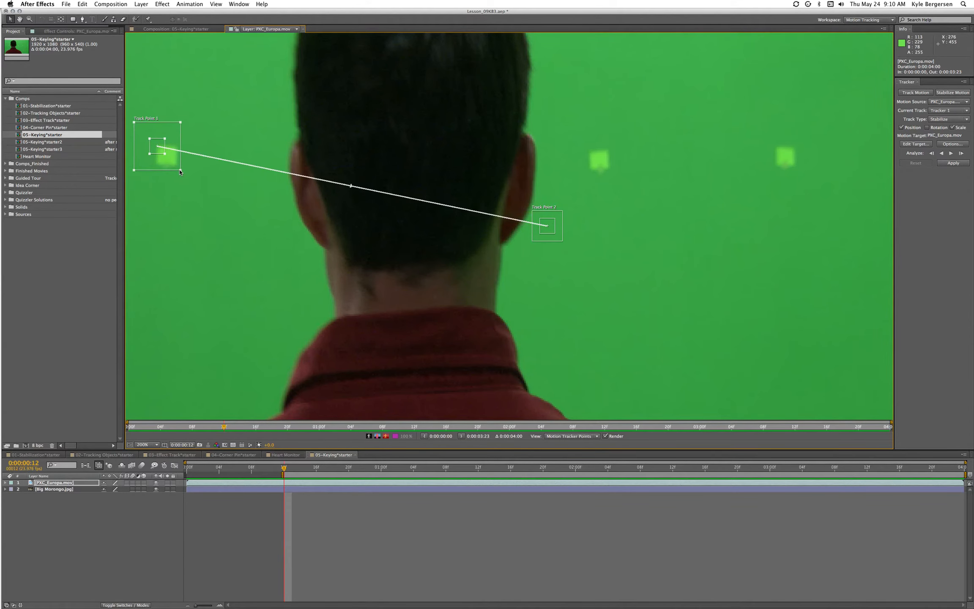
{"action": "mouse_move", "coordinate": [165, 153]}
{"action": "left_mouse_down"}
{"action": "mouse_move", "coordinate": [176, 165]}
{"action": "mouse_move", "coordinate": [163, 155]}
{"action": "left_mouse_up"}
Place Track Point 2 on the lower tracking marker above the man's left shoulder and enlarge its search region
{"action": "scroll", "coordinate": [582, 257], "scroll_direction": "down", "scroll_amount": 3}
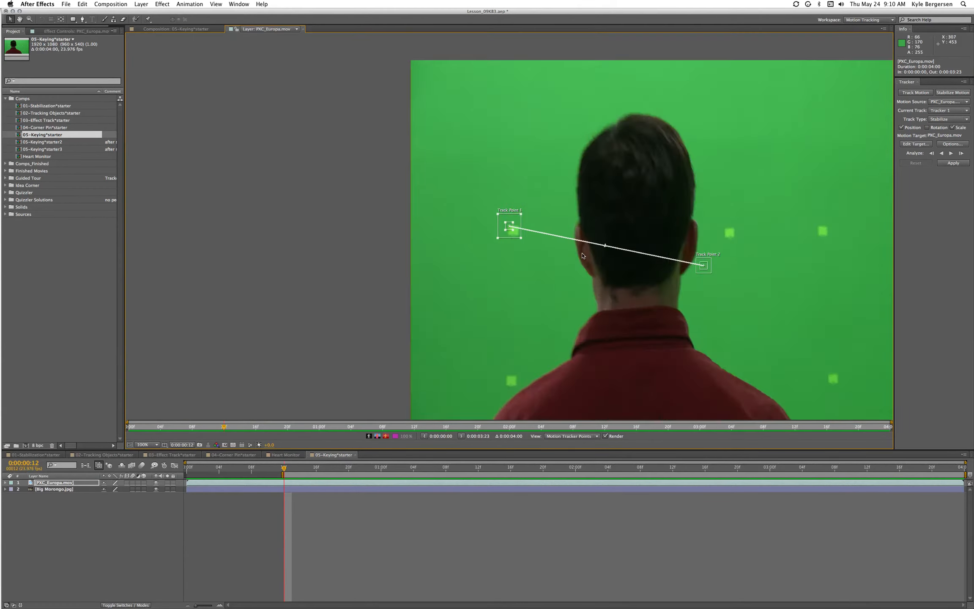
{"action": "scroll", "coordinate": [608, 249], "scroll_direction": "up", "scroll_amount": 2}
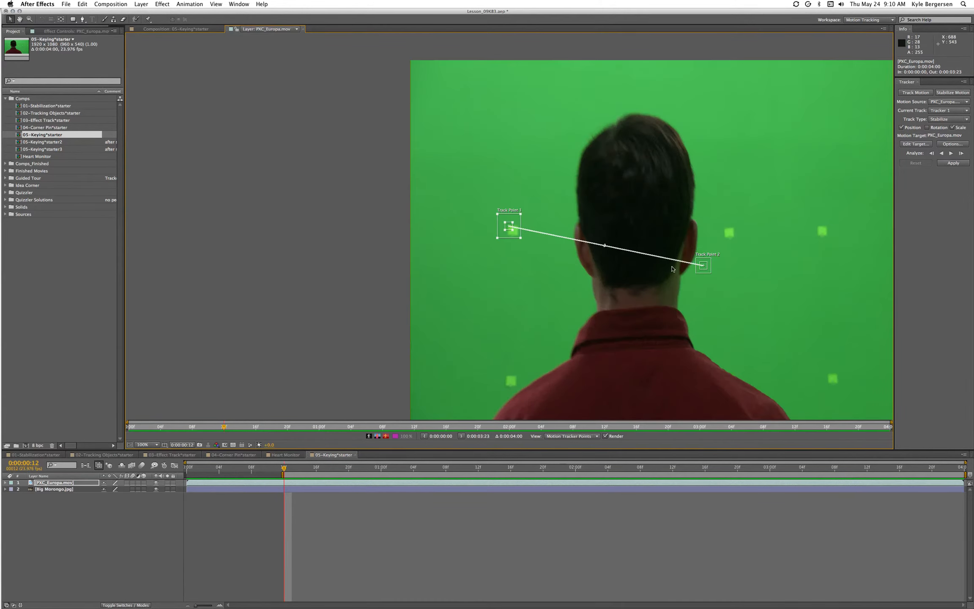
{"action": "left_click_drag", "start_coordinate": [705, 271], "coordinate": [744, 309]}
{"action": "key", "text": "super+z"}
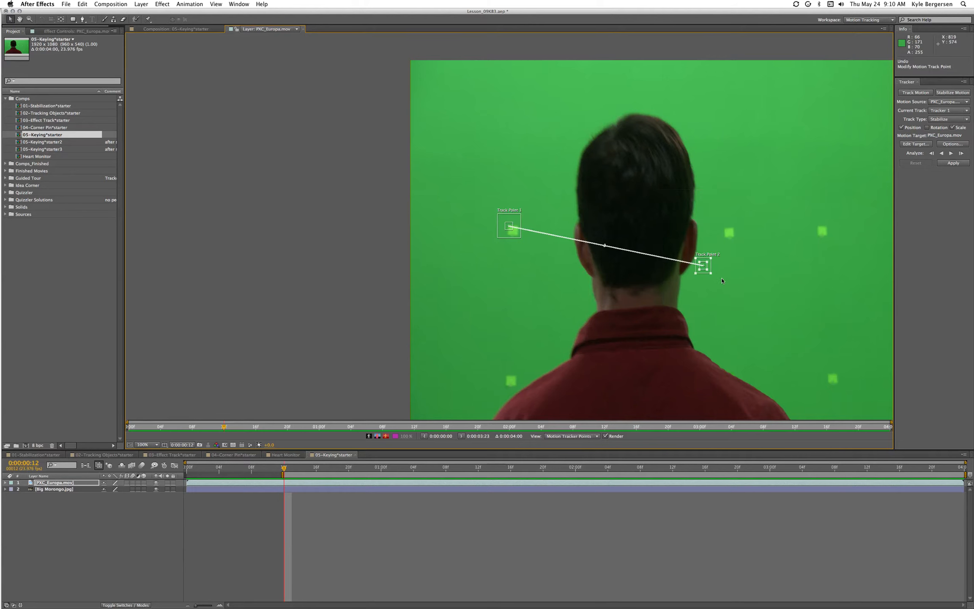
{"action": "left_click_drag", "start_coordinate": [705, 270], "coordinate": [512, 388]}
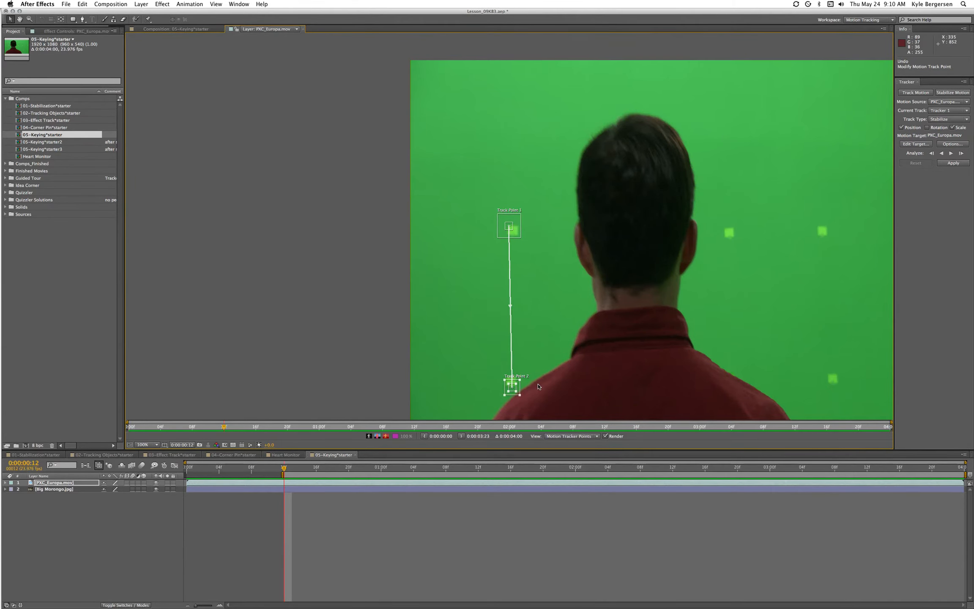
{"action": "scroll", "coordinate": [512, 388], "scroll_direction": "up", "scroll_amount": 1}
{"action": "scroll", "coordinate": [537, 385], "scroll_direction": "up", "scroll_amount": 1}
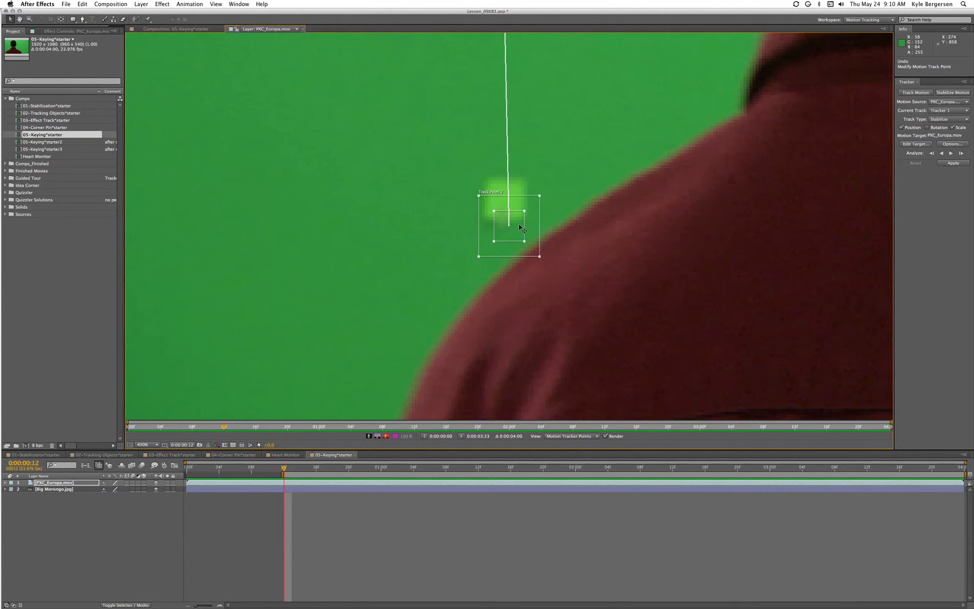
{"action": "left_click_drag", "start_coordinate": [520, 232], "coordinate": [567, 258]}
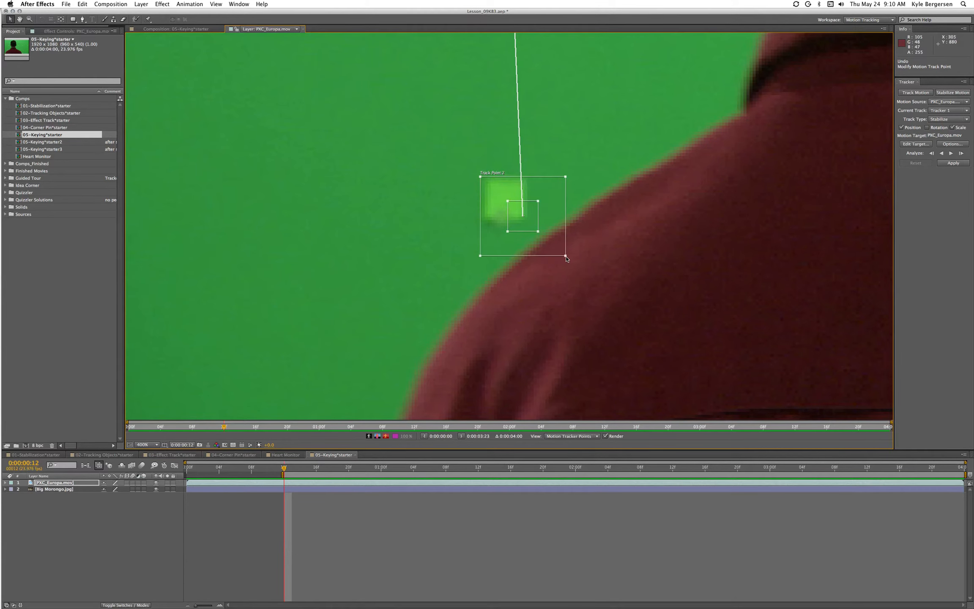
Analyze both track points forward from 0:00:00:12 to the end of the clip
{"action": "scroll", "coordinate": [550, 255], "scroll_direction": "down", "scroll_amount": 4}
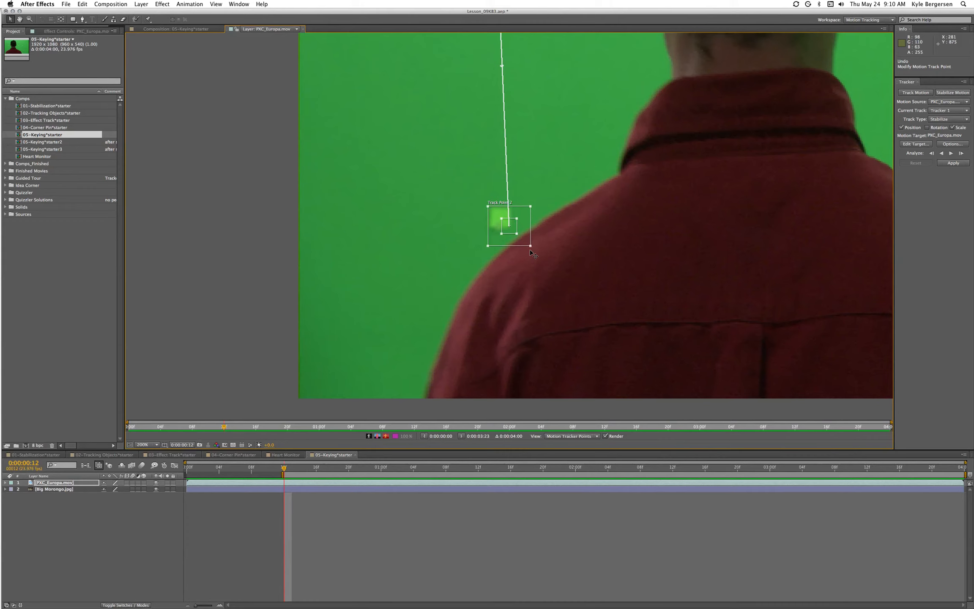
{"action": "key", "text": "h"}
{"action": "left_click_drag", "start_coordinate": [683, 222], "coordinate": [649, 275]}
{"action": "key", "text": "v"}
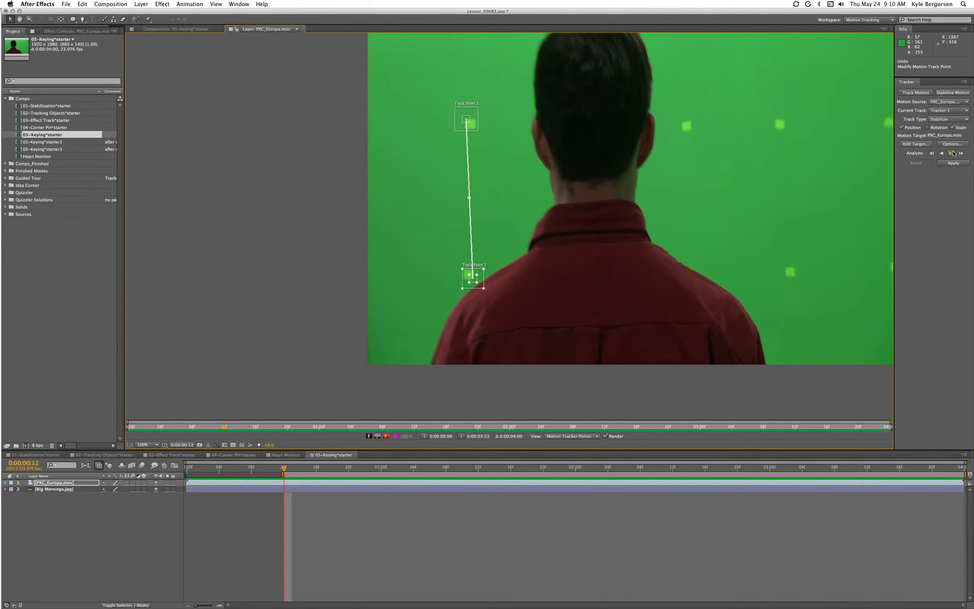
{"action": "left_click", "coordinate": [951, 153]}
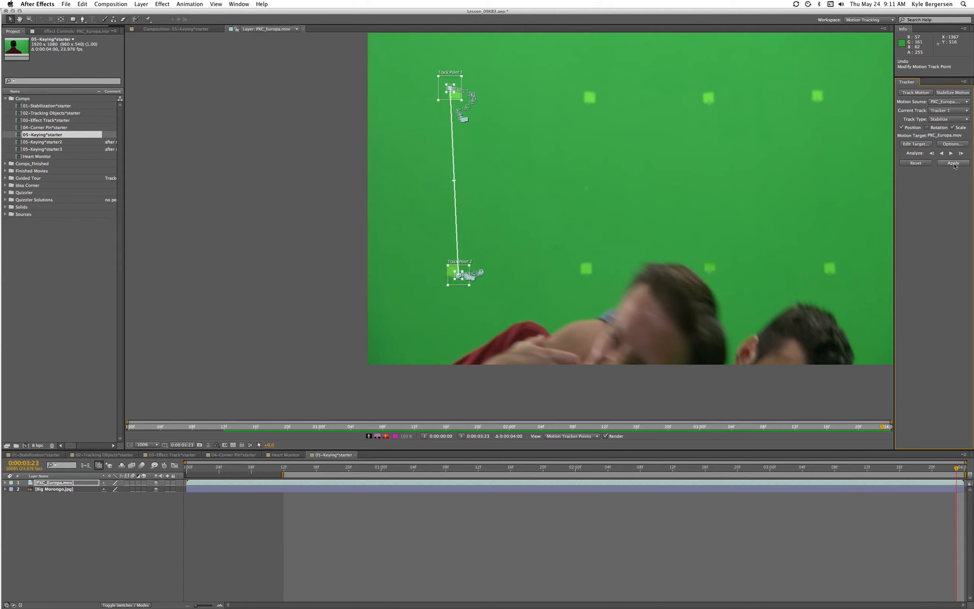
Apply the stabilization to the layer in the X and Y dimensions and play a RAM preview of the result
{"action": "left_click", "coordinate": [953, 163]}
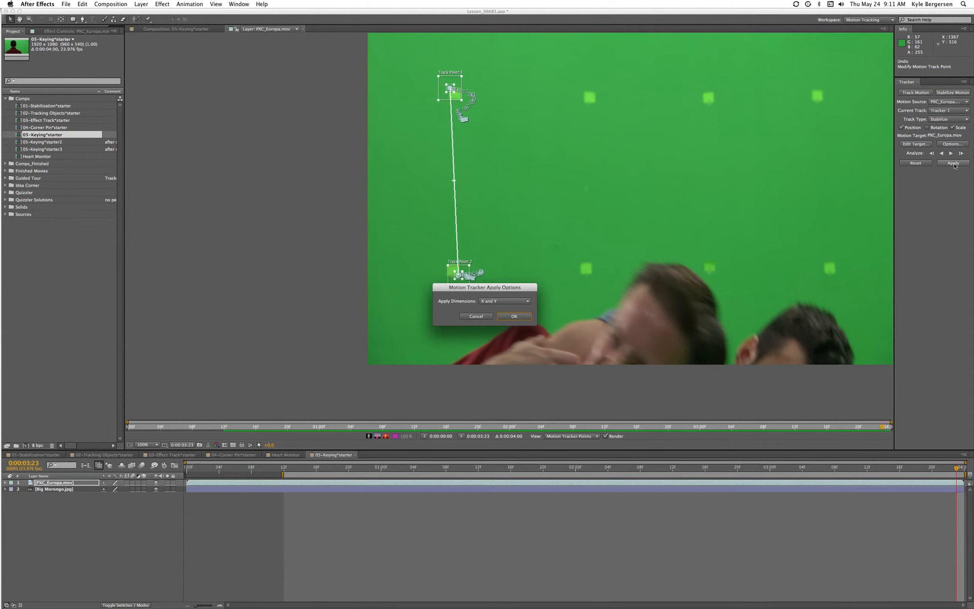
{"action": "left_click", "coordinate": [527, 304]}
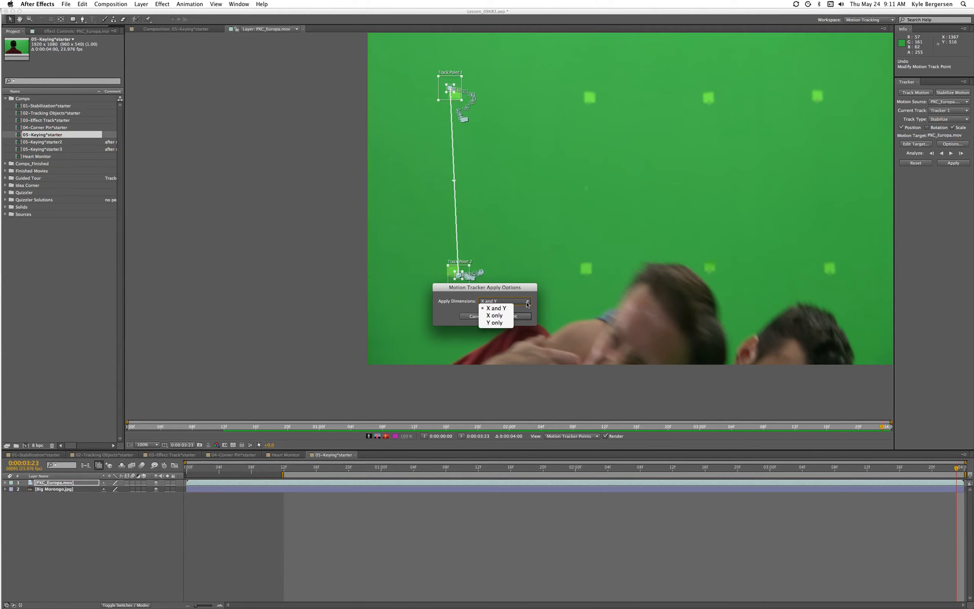
{"action": "left_click", "coordinate": [507, 300]}
{"action": "left_click", "coordinate": [520, 317]}
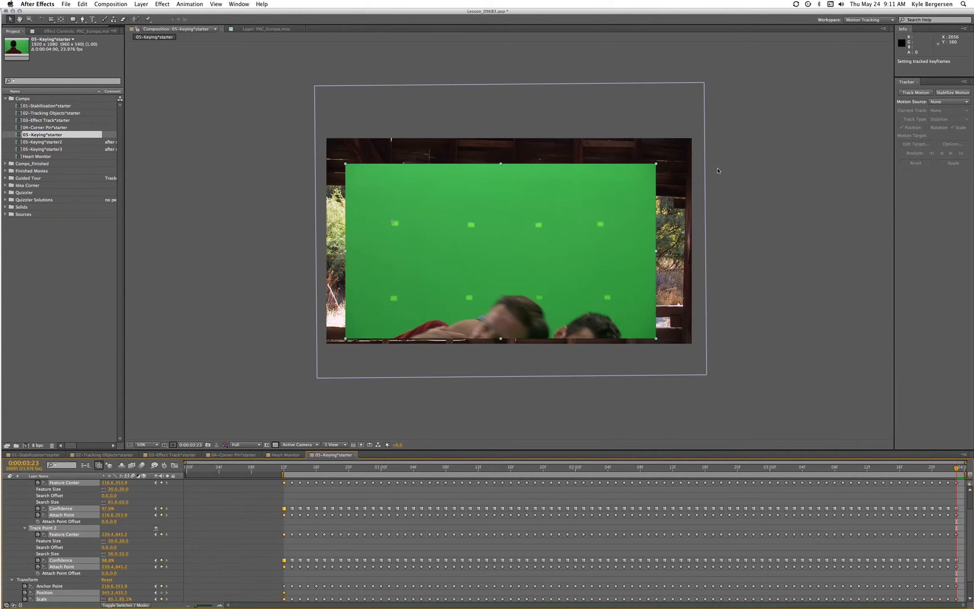
{"action": "key", "text": "KP_0"}
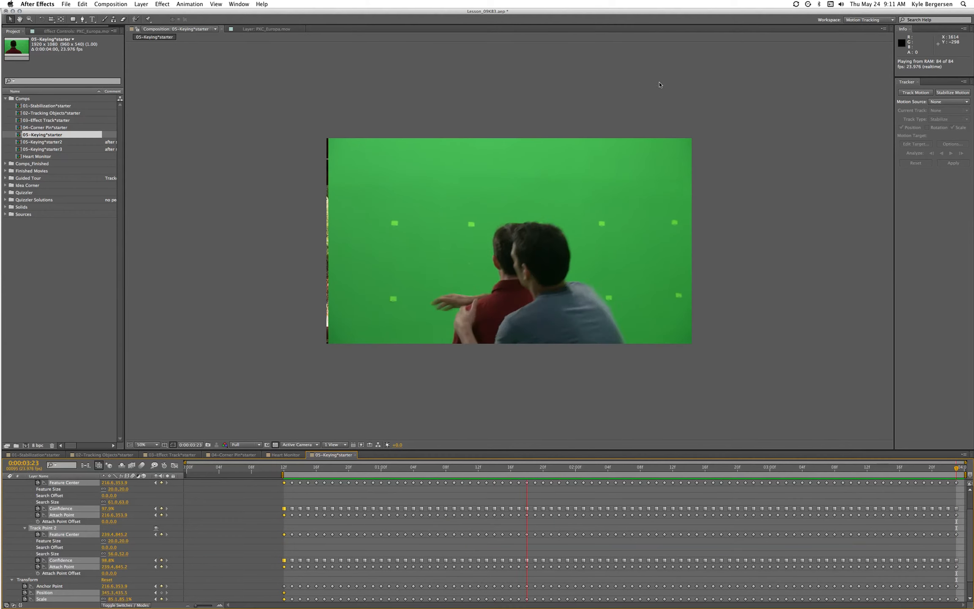
Collapse the PXC_Europa.mov layer's properties and preview the stabilized footage over the background
{"action": "key", "text": "space"}
{"action": "scroll", "coordinate": [130, 495], "scroll_direction": "up", "scroll_amount": 3}
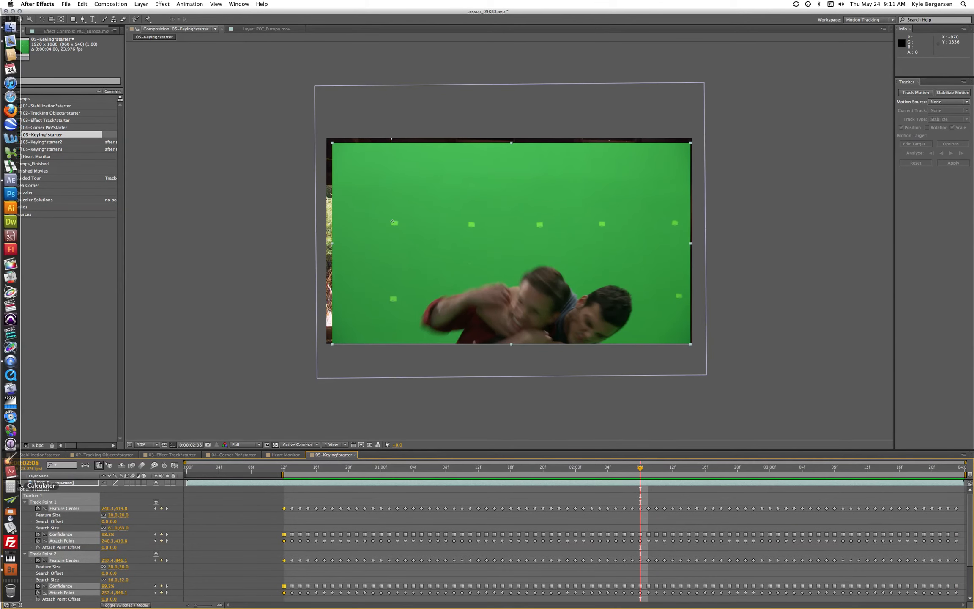
{"action": "left_click", "coordinate": [6, 482]}
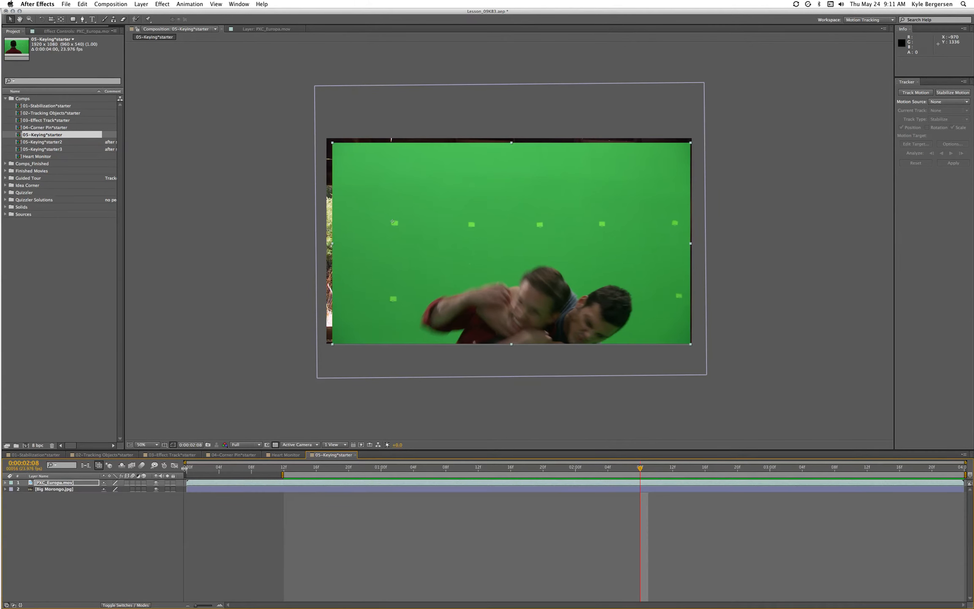
{"action": "left_click", "coordinate": [156, 482]}
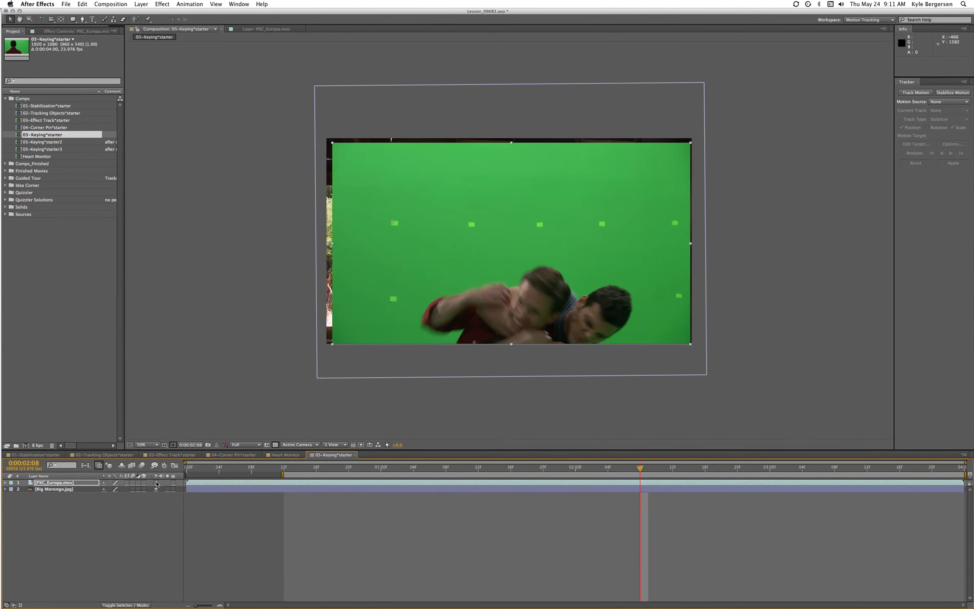
{"action": "left_click", "coordinate": [156, 482]}
{"action": "key", "text": "space"}
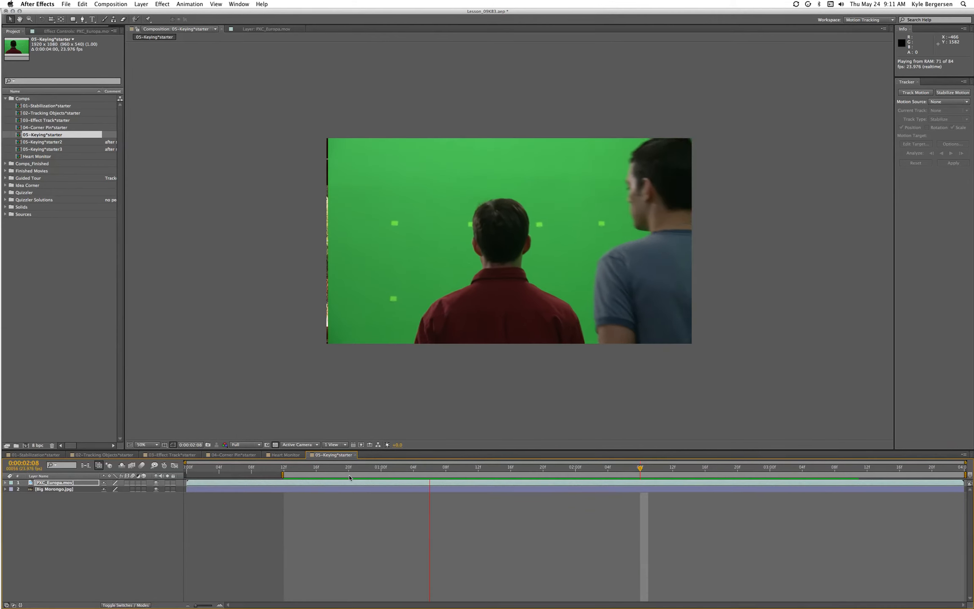
At 0:00:03:13, keyframe the PXC_Europa.mov layer's Position lower so the footage meets the frame's bottom edge, and preview it
{"action": "left_click", "coordinate": [627, 469]}
{"action": "left_click_drag", "start_coordinate": [632, 472], "coordinate": [876, 490]}
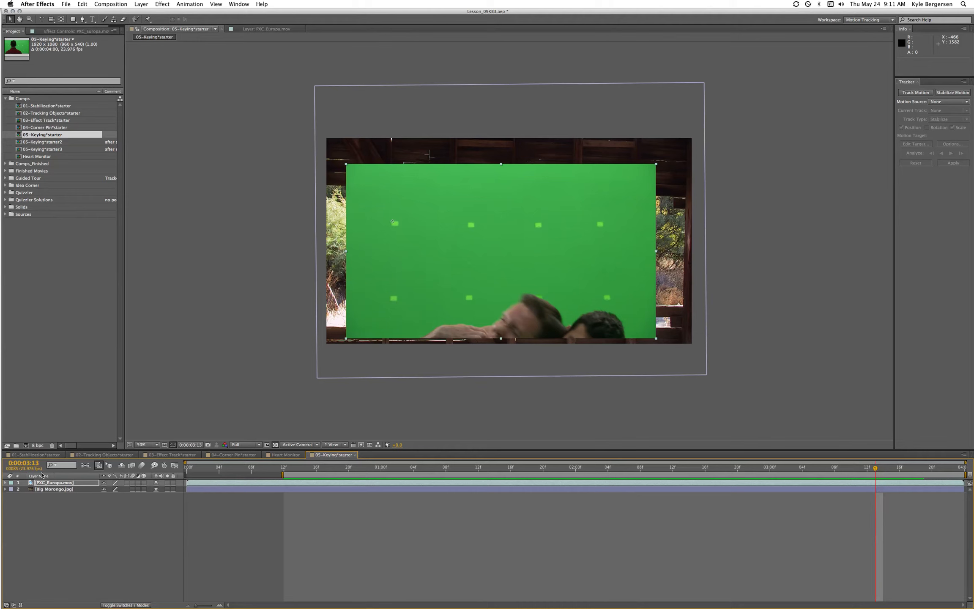
{"action": "left_click", "coordinate": [54, 483]}
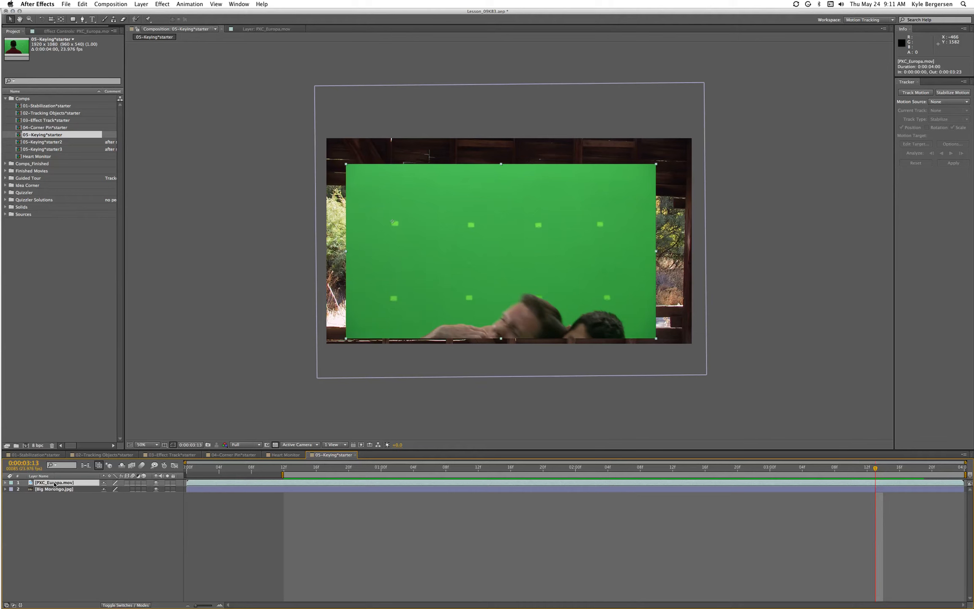
{"action": "key", "text": "p"}
{"action": "left_click_drag", "start_coordinate": [118, 489], "coordinate": [129, 494]}
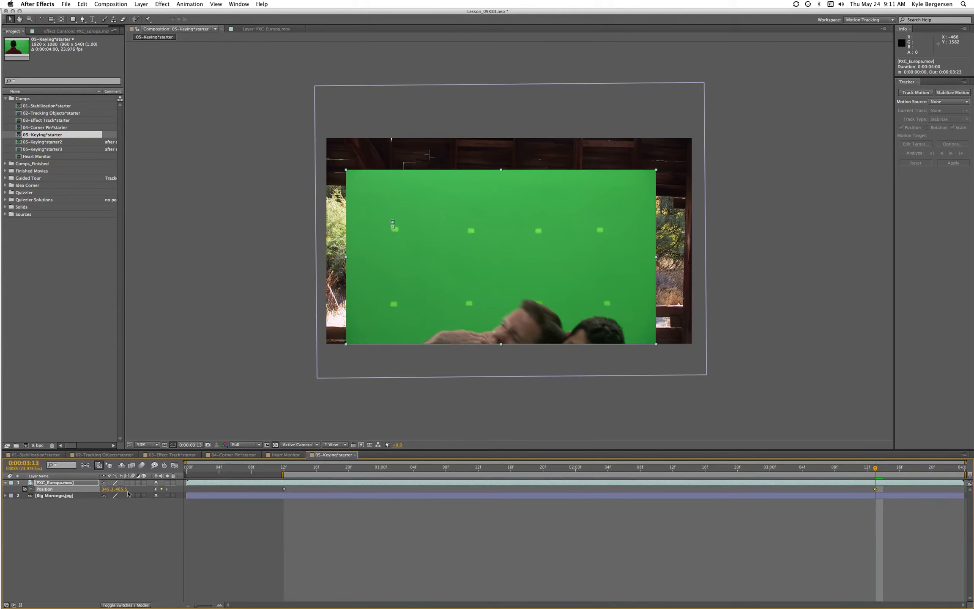
{"action": "key", "text": "KP_0"}
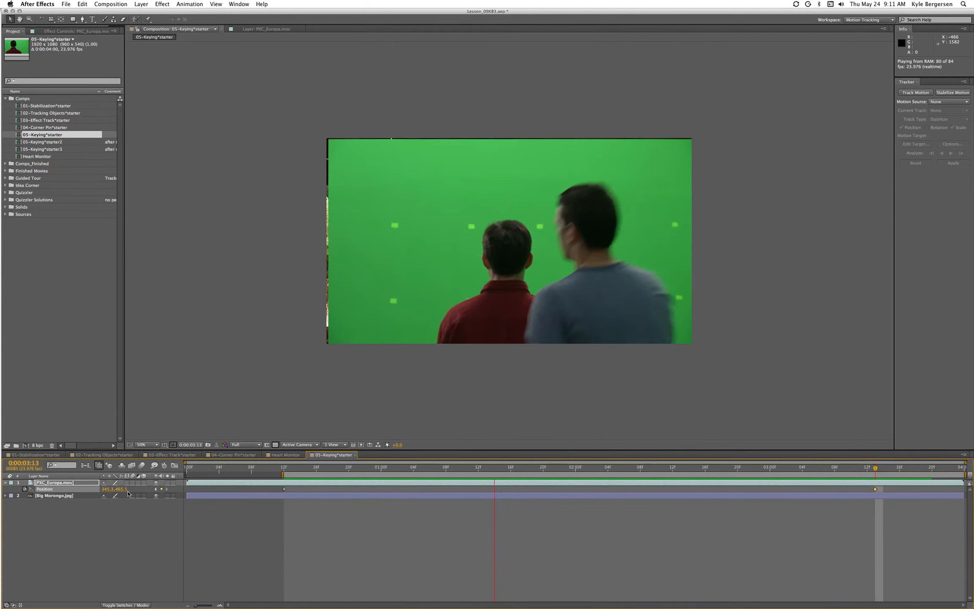
{"action": "key", "text": "space"}
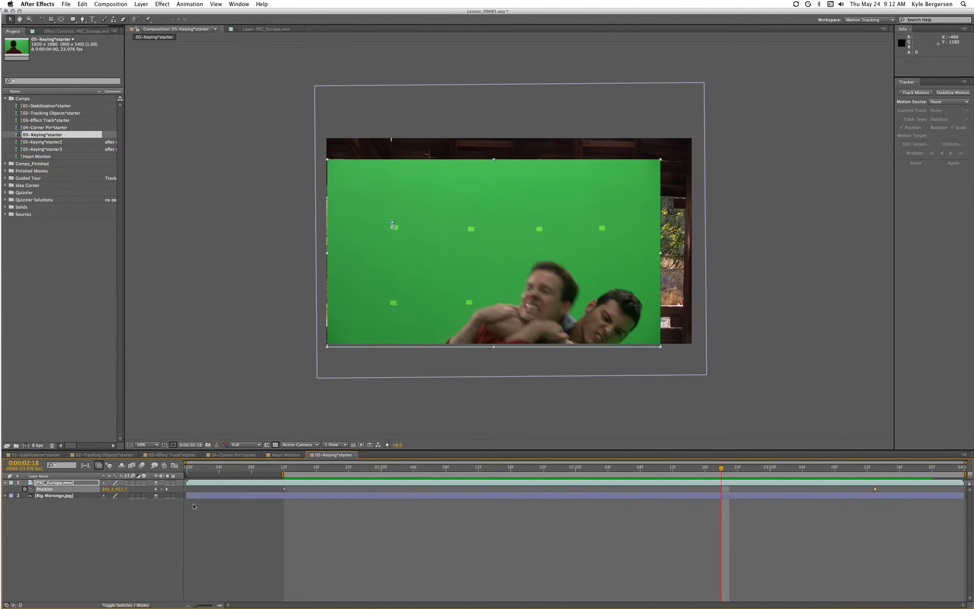
Select the PXC_Europa.mov layer and switch to the Standard workspace
{"action": "left_click", "coordinate": [69, 522]}
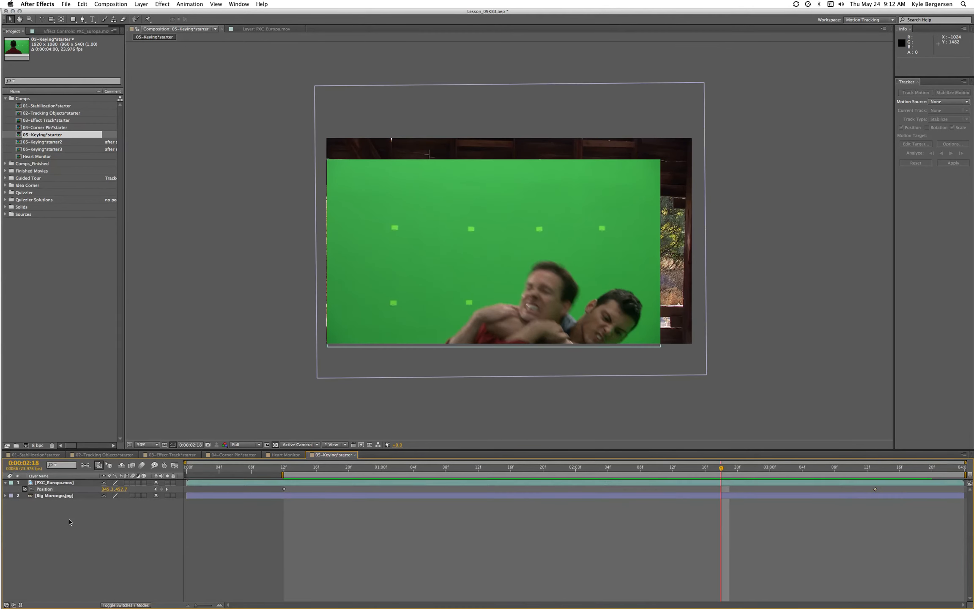
{"action": "left_click", "coordinate": [54, 482]}
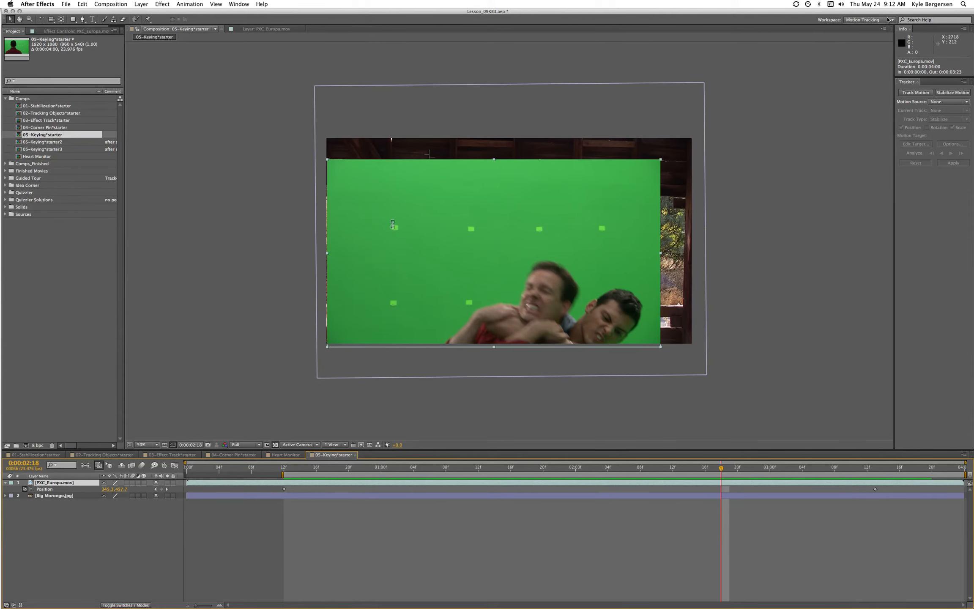
{"action": "left_click", "coordinate": [892, 20]}
{"action": "left_click", "coordinate": [863, 71]}
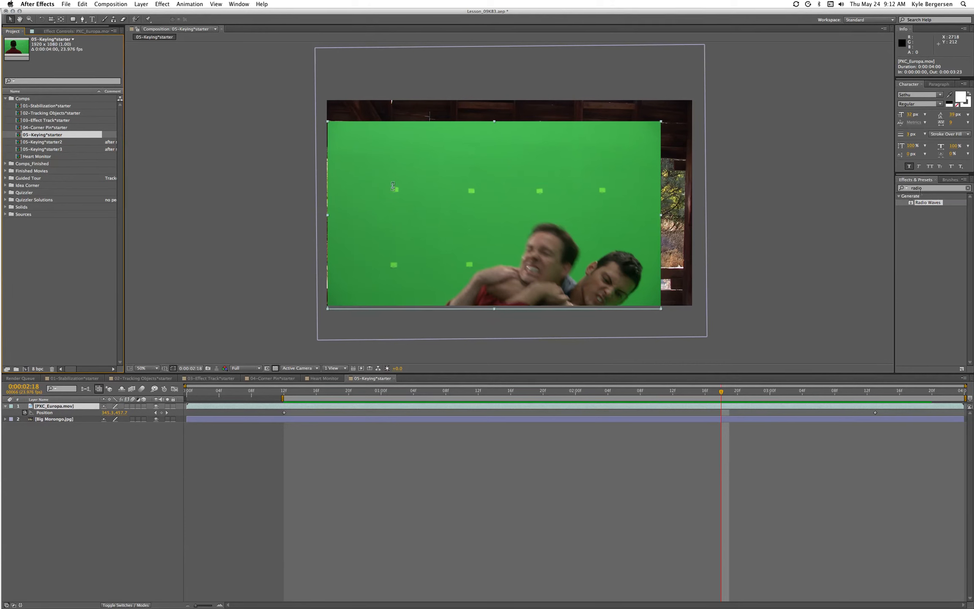
Apply the Keylight (1.2) keying effect to PXC_Europa.mov and sample the green backdrop as its Screen Colour
{"action": "left_click", "coordinate": [905, 188]}
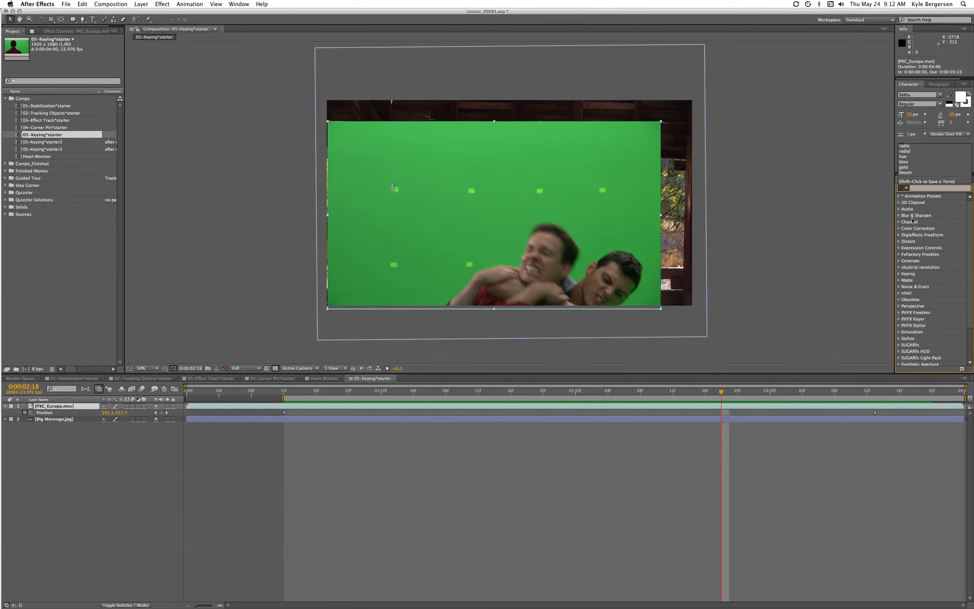
{"action": "left_click", "coordinate": [899, 274]}
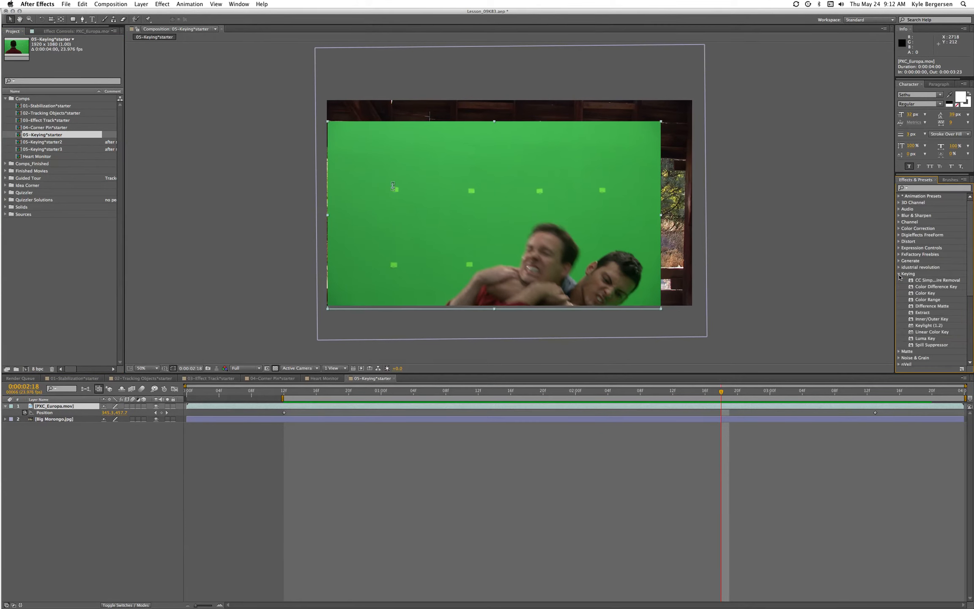
{"action": "left_click", "coordinate": [927, 325]}
{"action": "left_click_drag", "start_coordinate": [393, 186], "coordinate": [279, 408]}
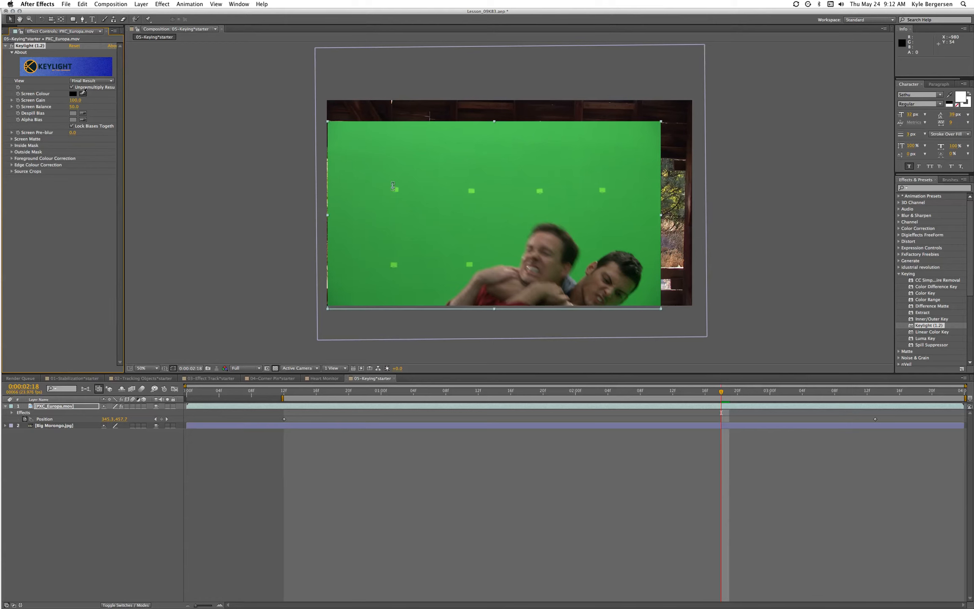
{"action": "left_click", "coordinate": [92, 93]}
{"action": "left_click", "coordinate": [392, 157]}
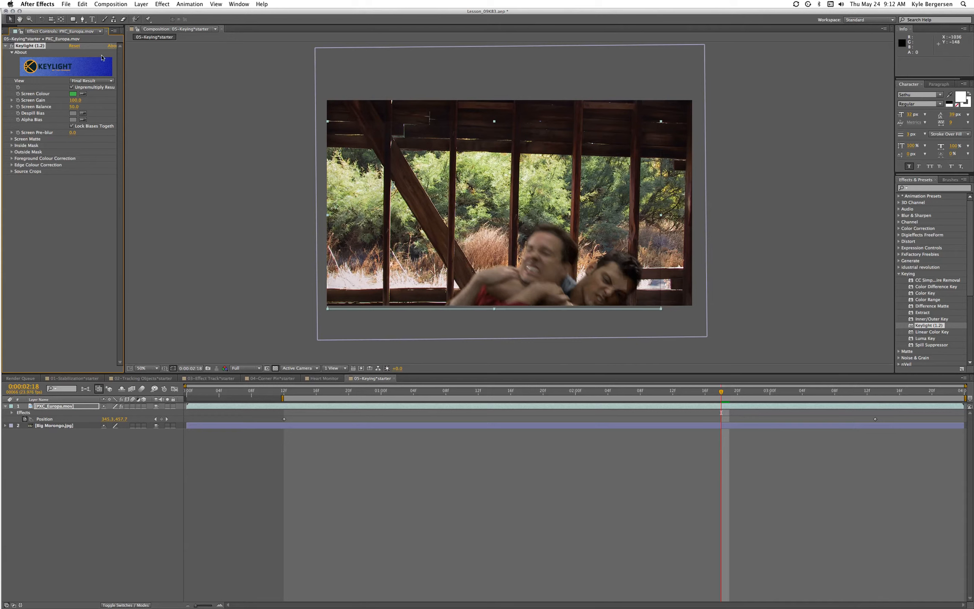
Using Keylight's Screen Matte view, set Clip Black to 27 and Clip White to 49, and return to Final Result
{"action": "left_click", "coordinate": [111, 82]}
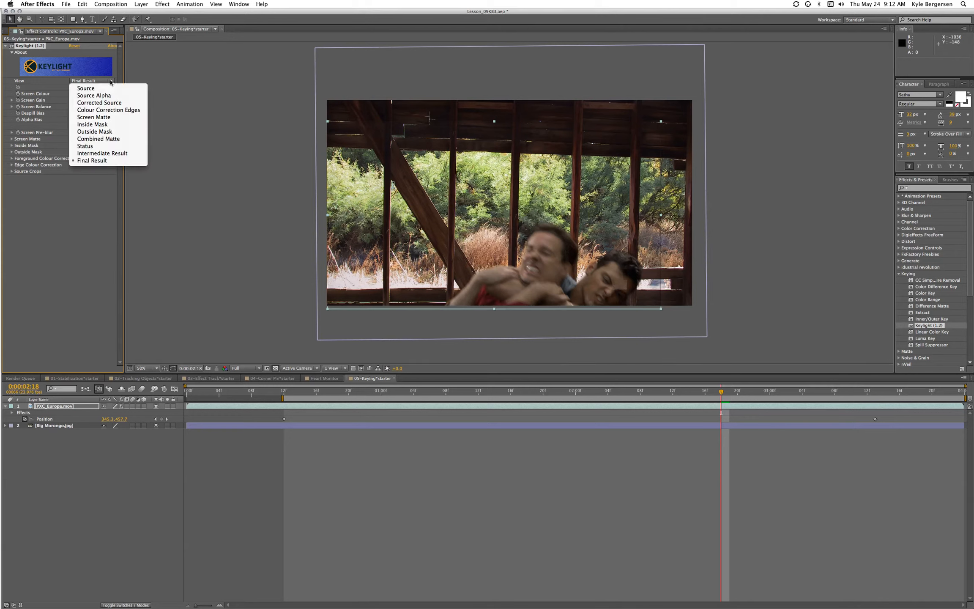
{"action": "left_click", "coordinate": [105, 118]}
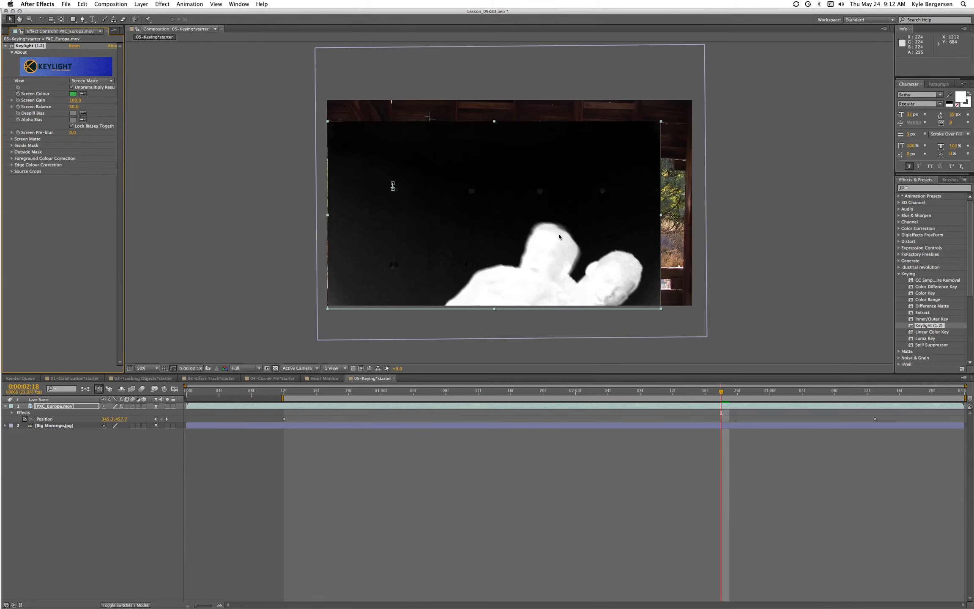
{"action": "left_click", "coordinate": [12, 139]}
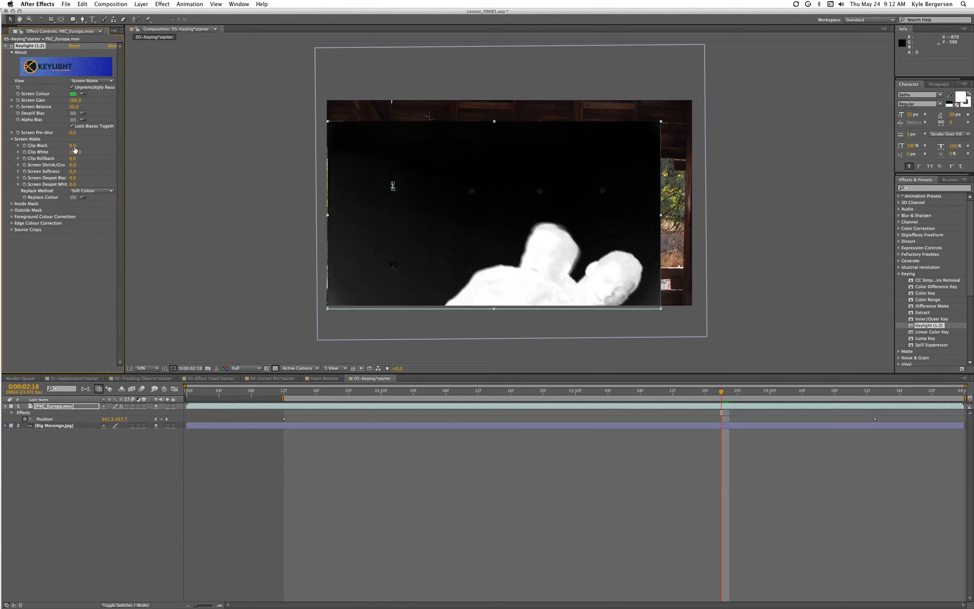
{"action": "left_click_drag", "start_coordinate": [75, 145], "coordinate": [84, 145]}
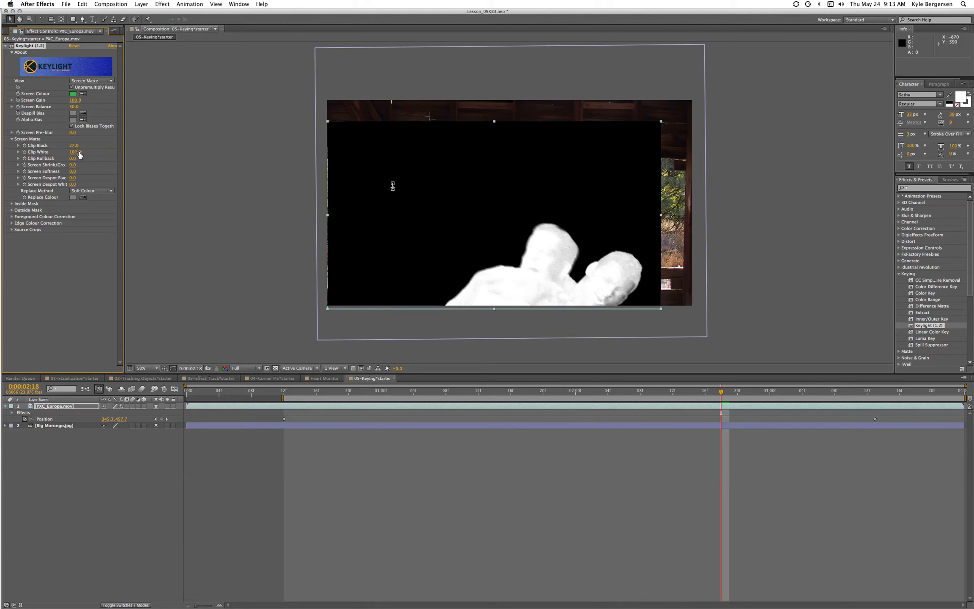
{"action": "left_click_drag", "start_coordinate": [74, 152], "coordinate": [57, 151]}
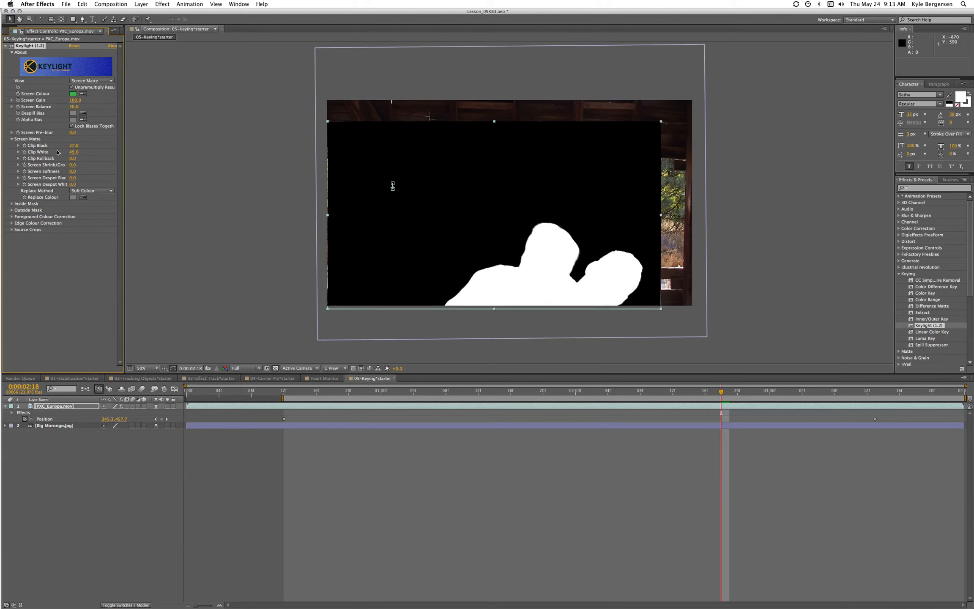
{"action": "left_click", "coordinate": [111, 81]}
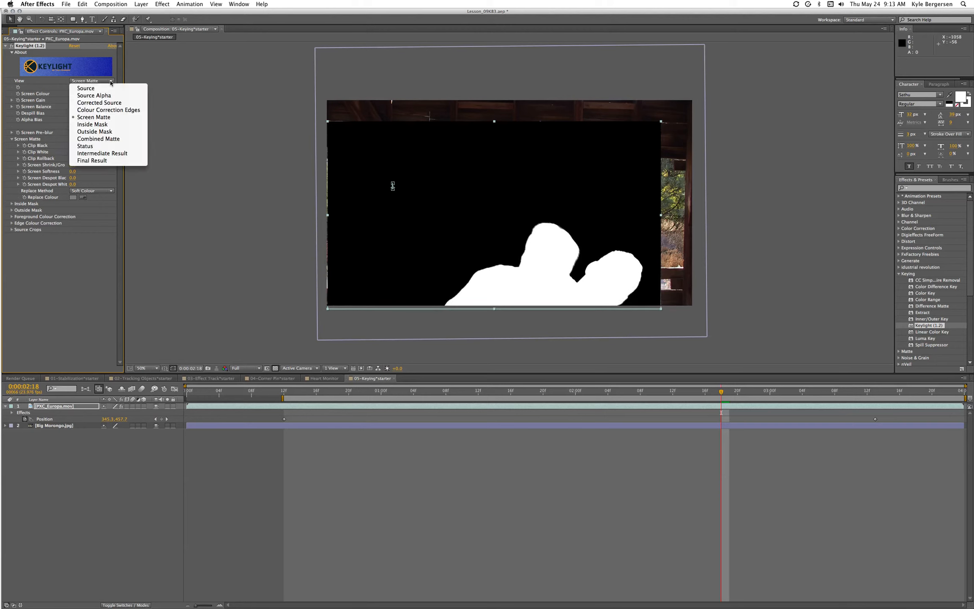
{"action": "left_click", "coordinate": [108, 160]}
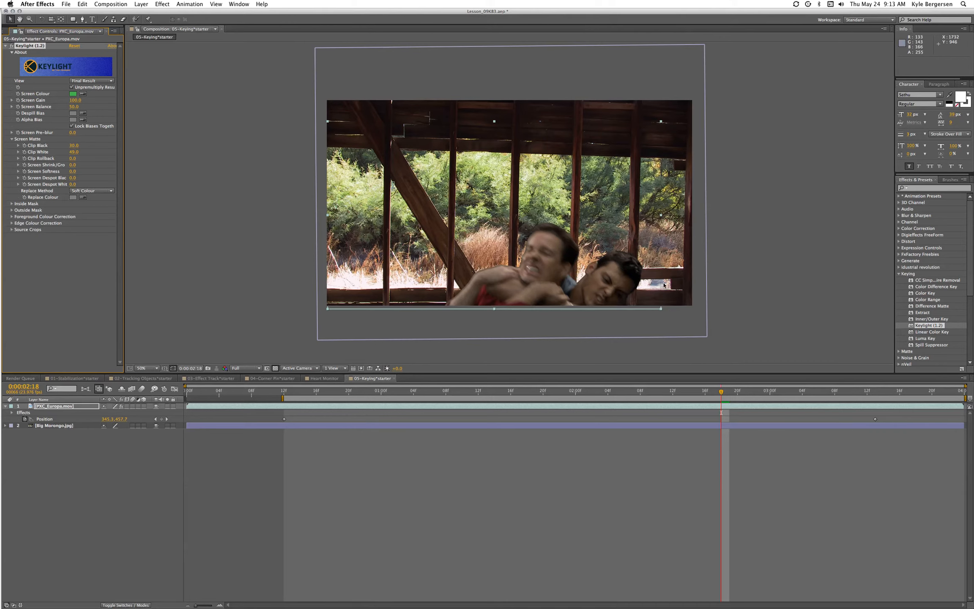
Inspect the key's edges around the dark-haired man's head up close and set Clip Black to 38
{"action": "key", "text": "period"}
{"action": "key", "text": "period"}
{"action": "key", "text": "period"}
{"action": "key", "text": "space"}
{"action": "left_click_drag", "start_coordinate": [765, 315], "coordinate": [290, 1]}
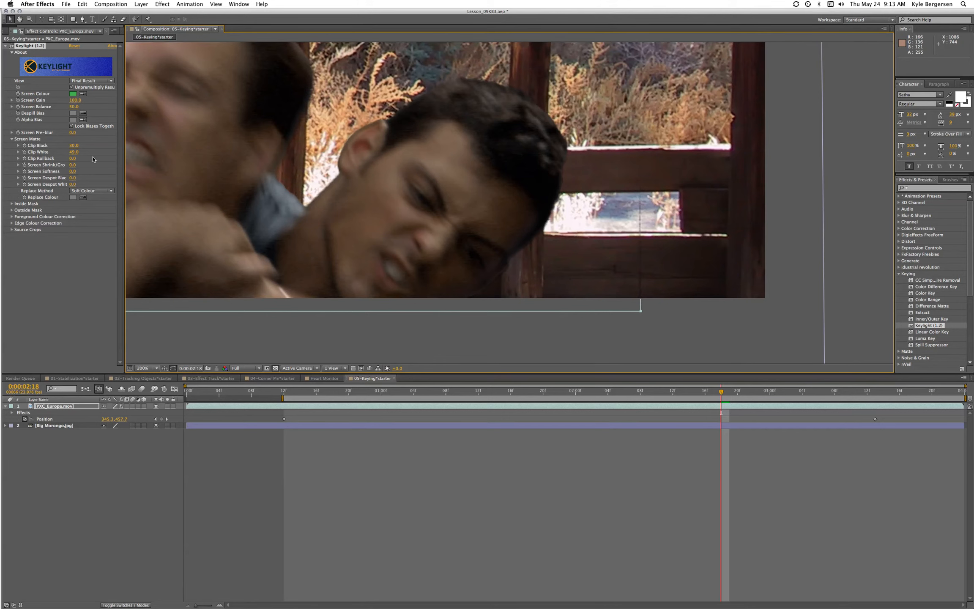
{"action": "left_click_drag", "start_coordinate": [73, 145], "coordinate": [75, 146]}
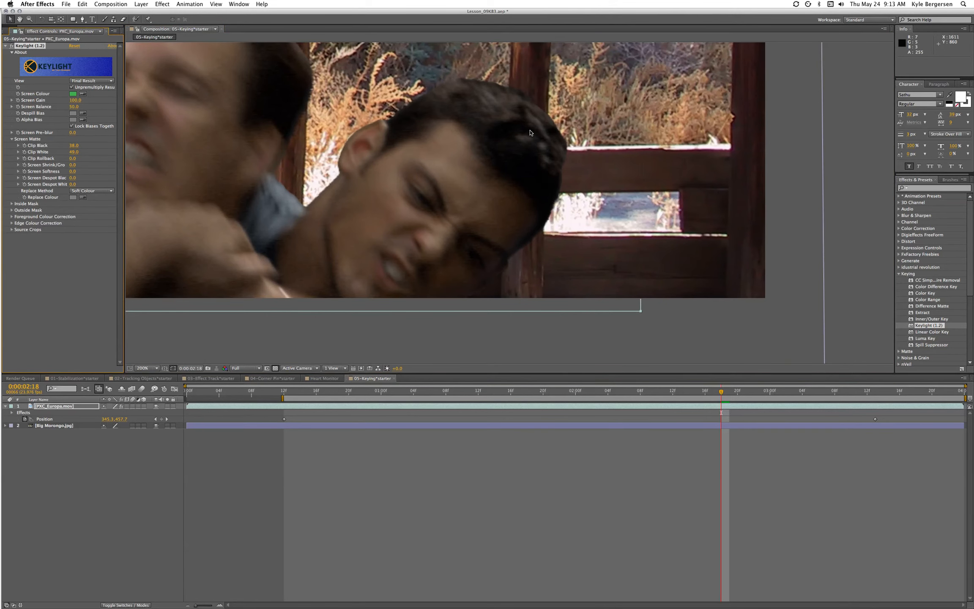
{"action": "scroll", "coordinate": [530, 132], "scroll_direction": "up", "scroll_amount": 1}
{"action": "scroll", "coordinate": [530, 133], "scroll_direction": "down", "scroll_amount": 3}
{"action": "key", "text": "h"}
{"action": "left_click_drag", "start_coordinate": [636, 191], "coordinate": [728, 243]}
{"action": "key", "text": "v"}
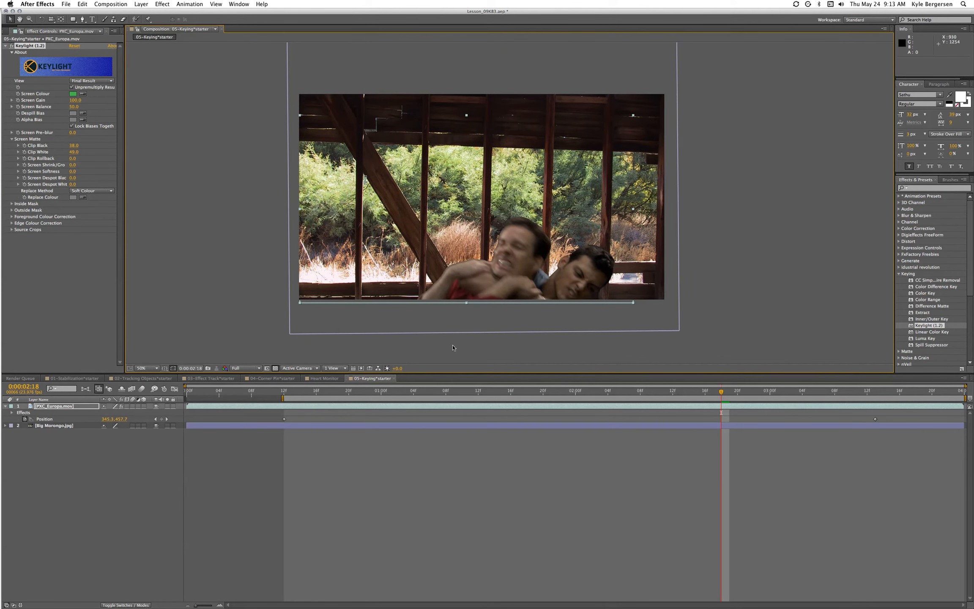
Collapse the PXC_Europa.mov layer and sample the upper man's forehead as Keylight's Despill Bias, previewing the composite
{"action": "left_click", "coordinate": [125, 457]}
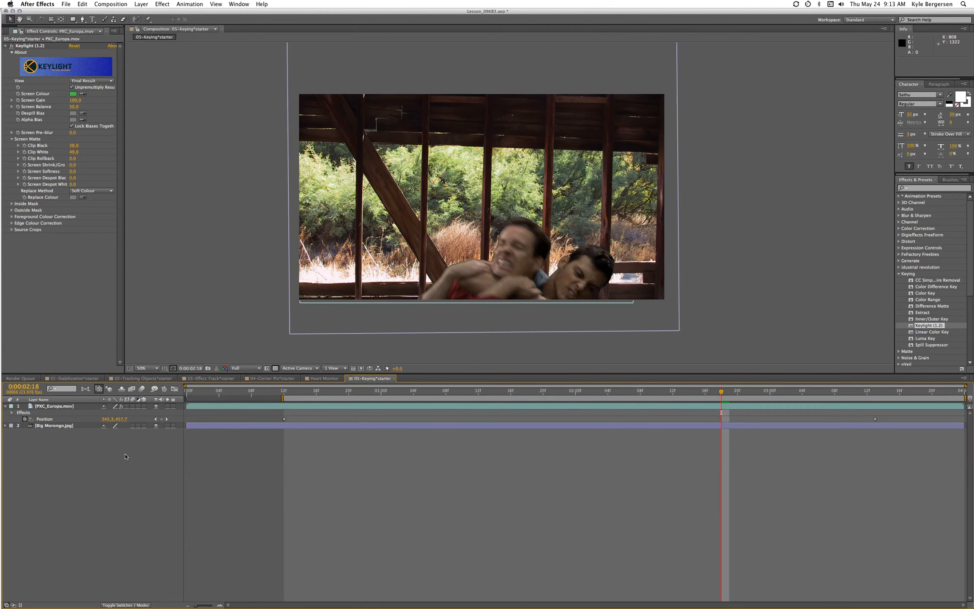
{"action": "left_click", "coordinate": [5, 406]}
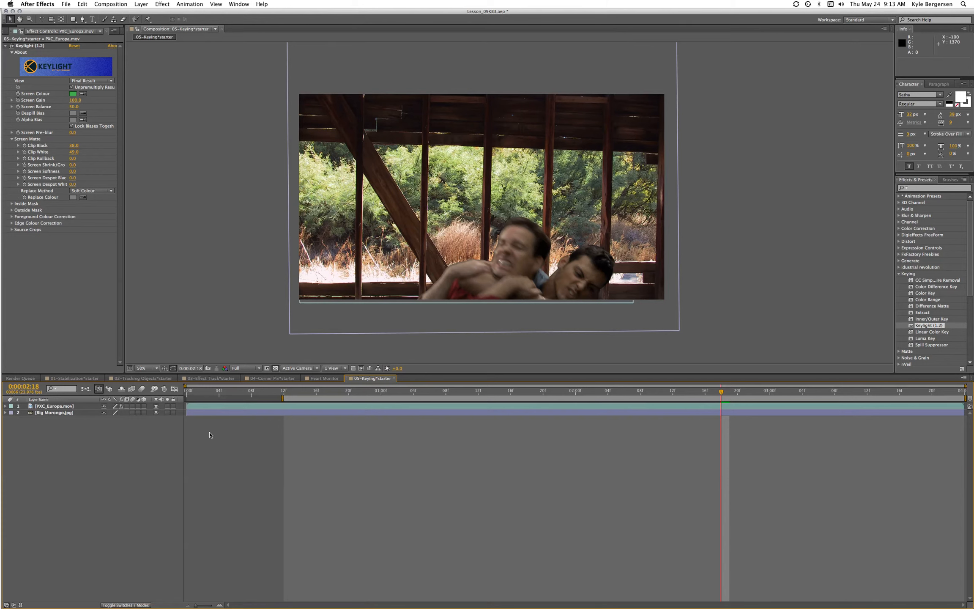
{"action": "left_click", "coordinate": [44, 407]}
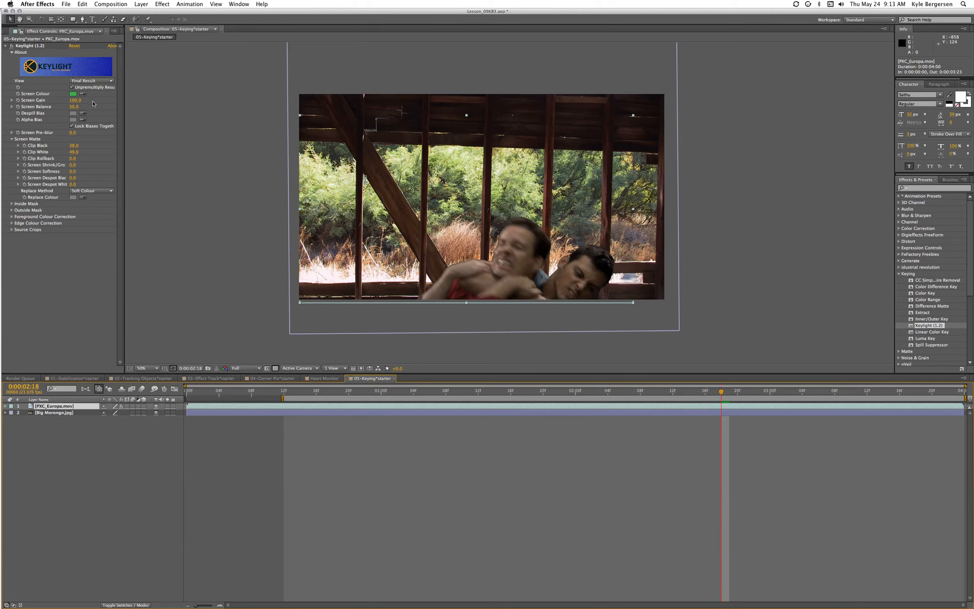
{"action": "left_click", "coordinate": [83, 115]}
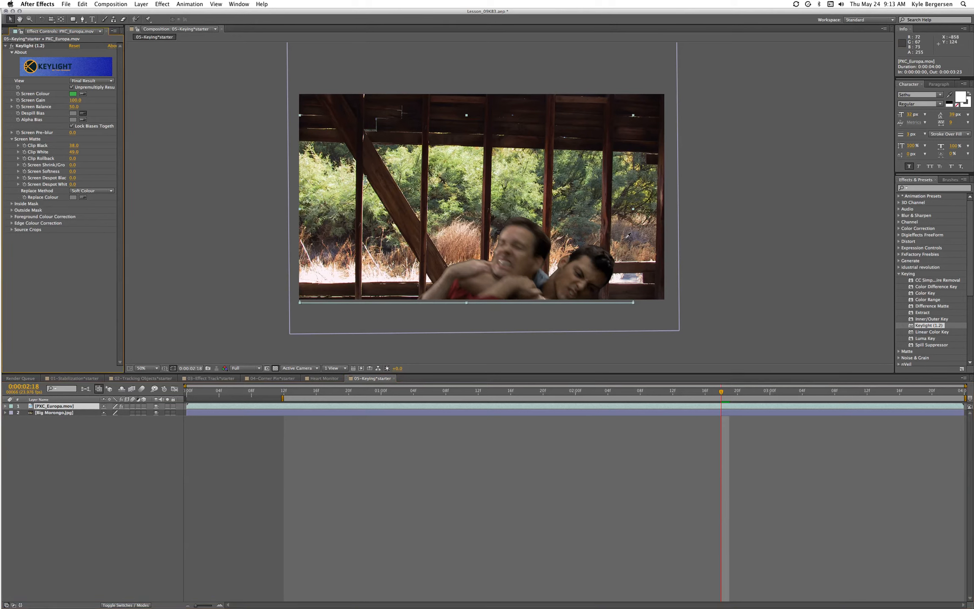
{"action": "left_click", "coordinate": [513, 230]}
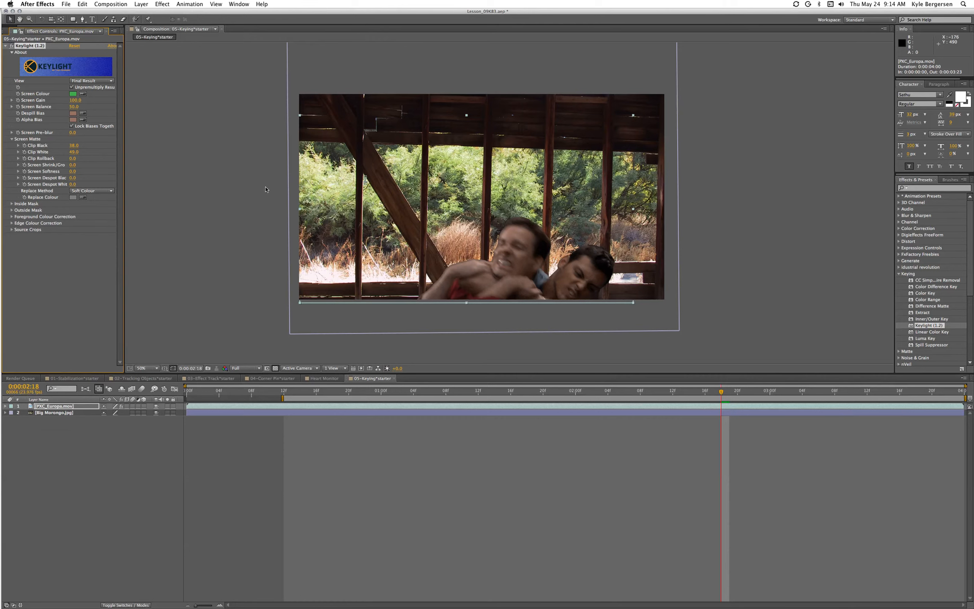
{"action": "key", "text": "KP_0"}
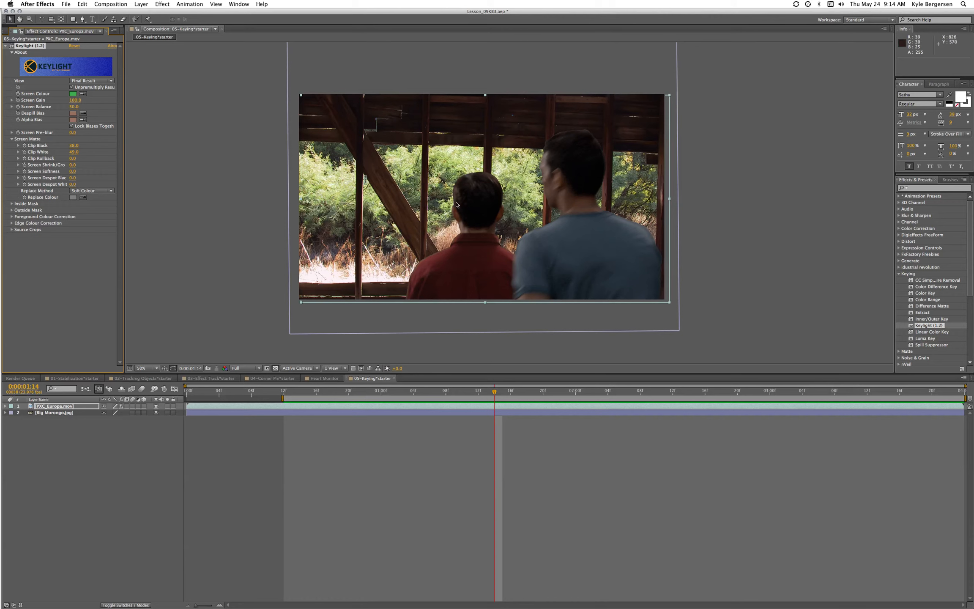
Set Keylight's Screen Pre-blur to 0.5 and play a RAM preview of the composite
{"action": "left_click", "coordinate": [72, 132]}
{"action": "key", "text": "Return"}
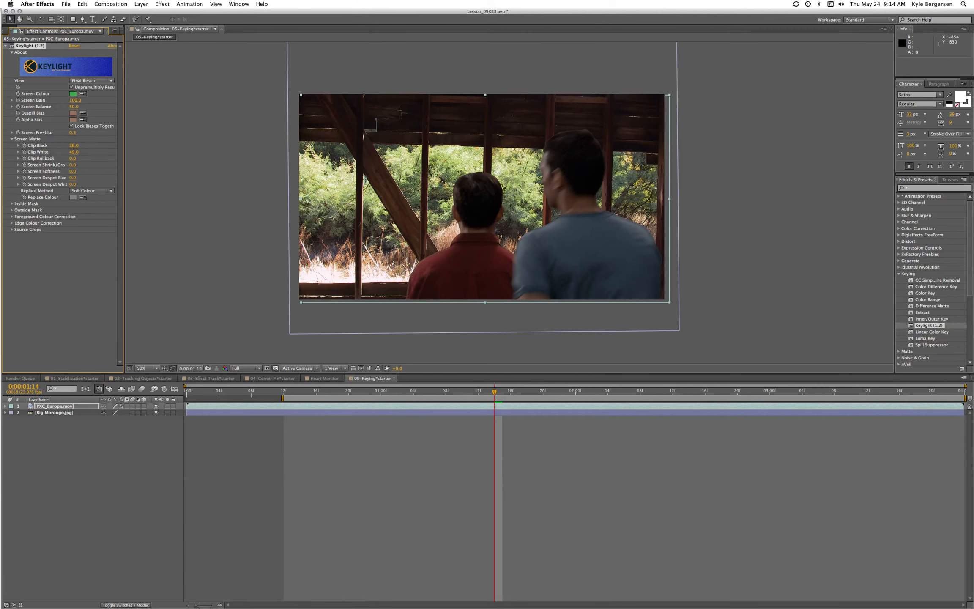
{"action": "key", "text": "KP_0"}
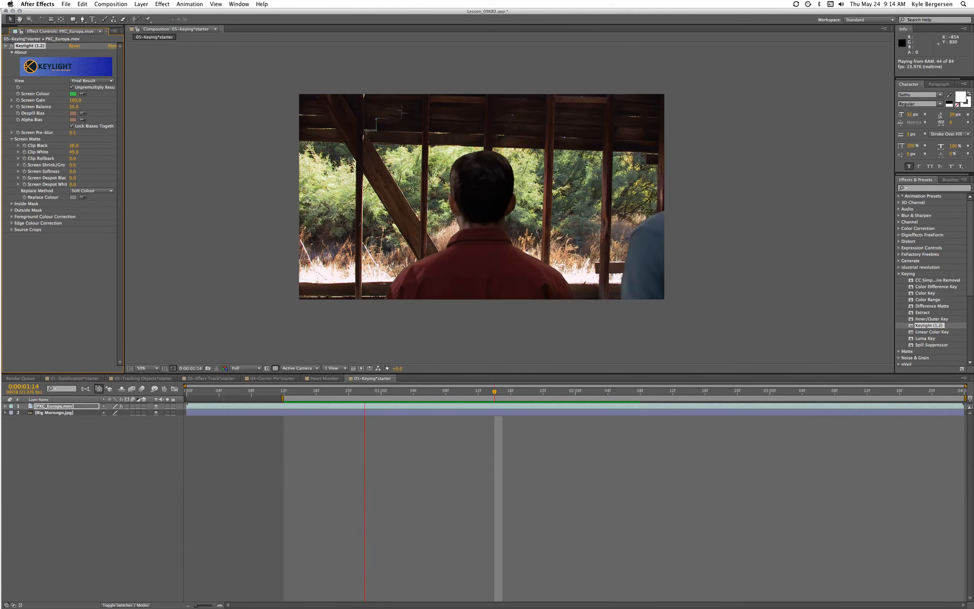
{"action": "key", "text": "space"}
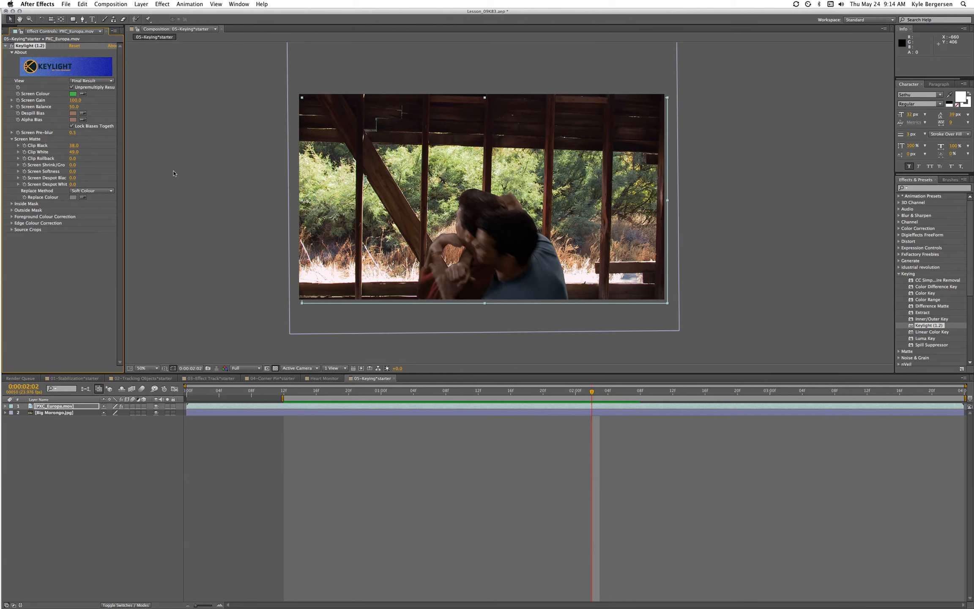
Set Keylight's Screen Shrink/Grow to -1.1 and Screen Softness to 3 on the PXC_Europa.mov layer
{"action": "mouse_move", "coordinate": [1, 171]}
{"action": "left_click", "coordinate": [73, 165]}
{"action": "type", "text": "-1.1"}
{"action": "key", "text": "Return"}
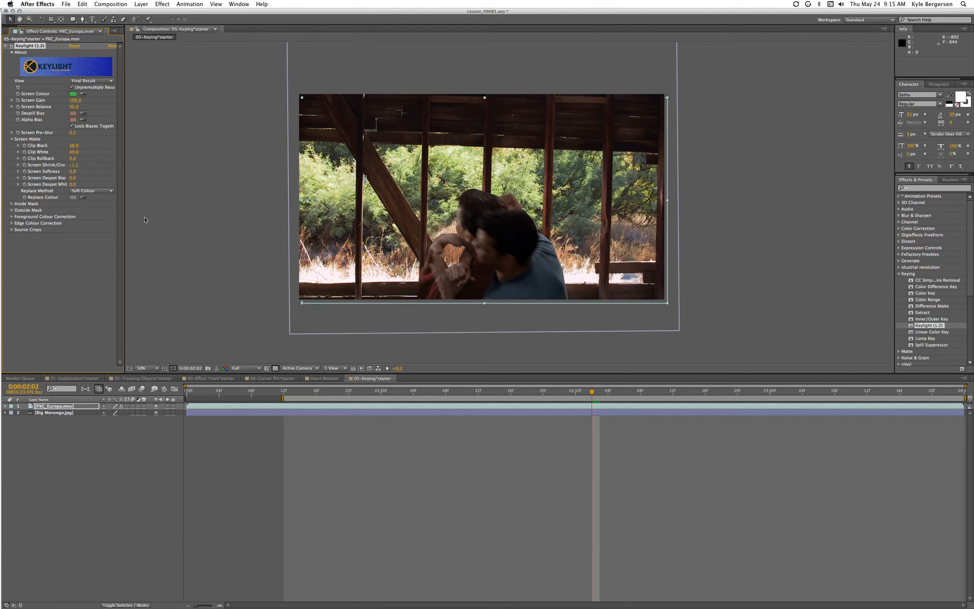
{"action": "left_click", "coordinate": [73, 172]}
{"action": "type", "text": "3"}
{"action": "key", "text": "Return"}
Scrub back to 0:00:01:21, select the Big Morongo.jpg layer and play a RAM preview of the composite
{"action": "left_click_drag", "start_coordinate": [592, 395], "coordinate": [551, 392]}
{"action": "left_click", "coordinate": [48, 414]}
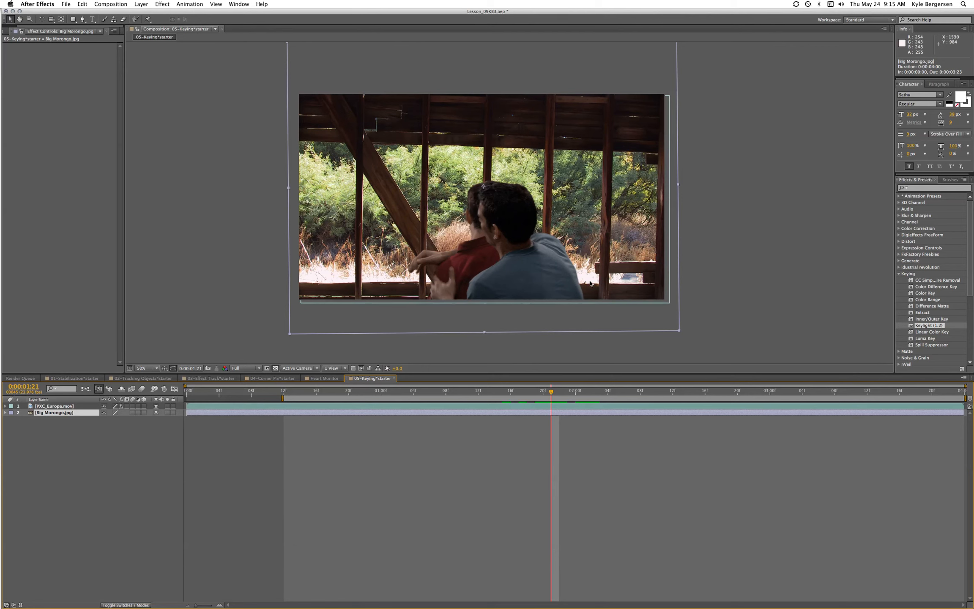
{"action": "key", "text": "KP_0"}
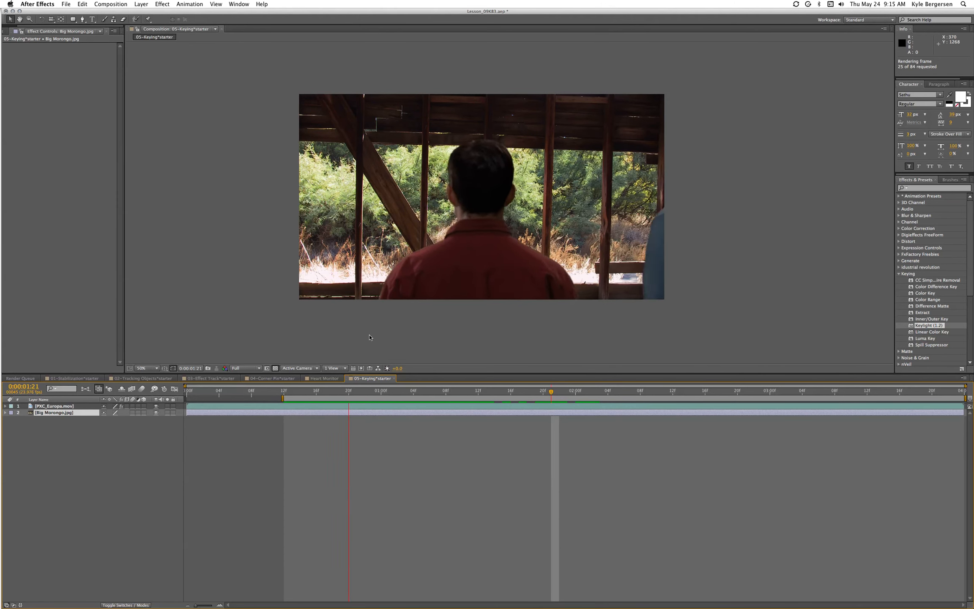
{"action": "key", "text": "space"}
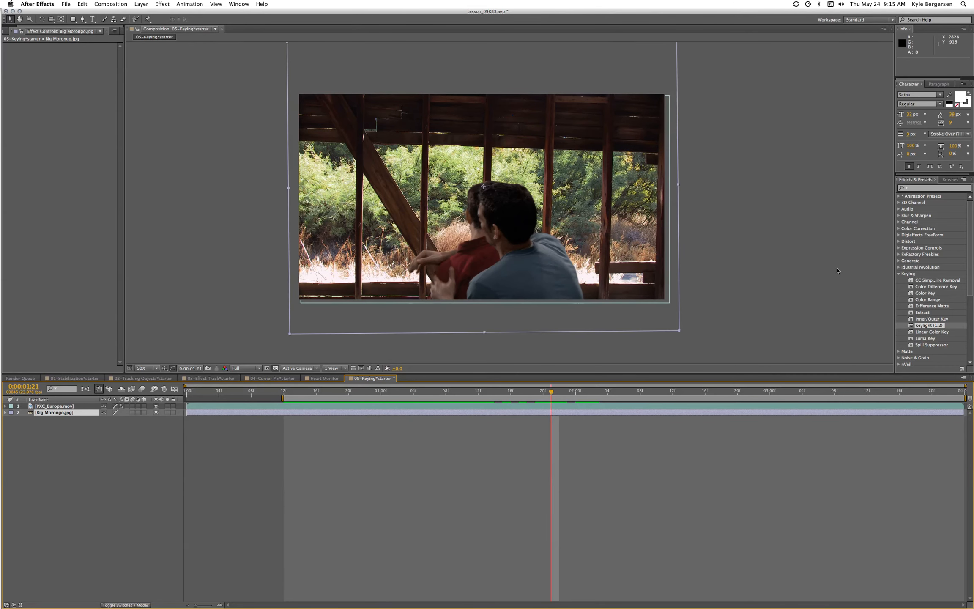
Apply the Camera Lens Blur effect to the Big Morongo.jpg layer with a Blur Radius of 3
{"action": "left_click", "coordinate": [898, 274]}
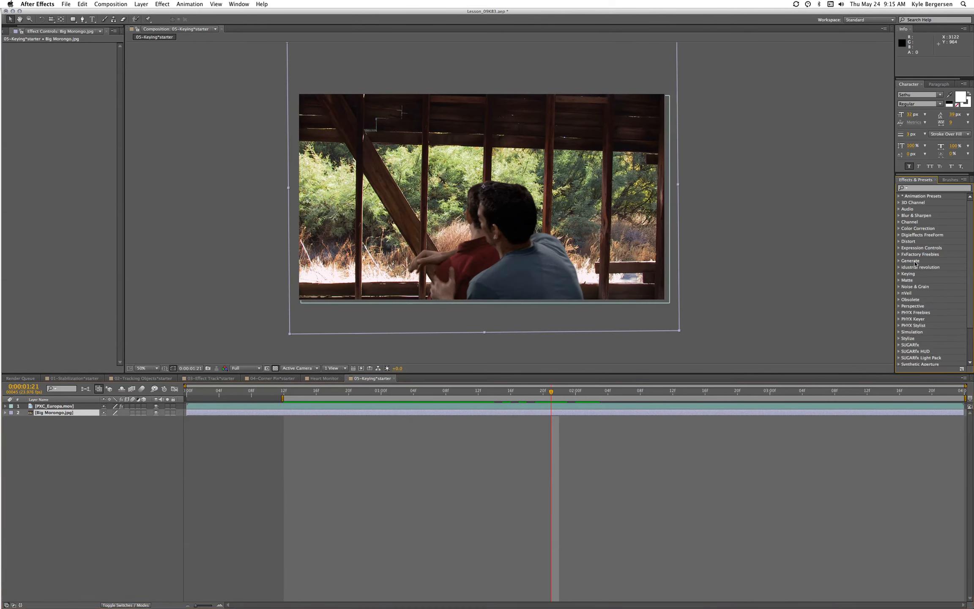
{"action": "left_click", "coordinate": [899, 216]}
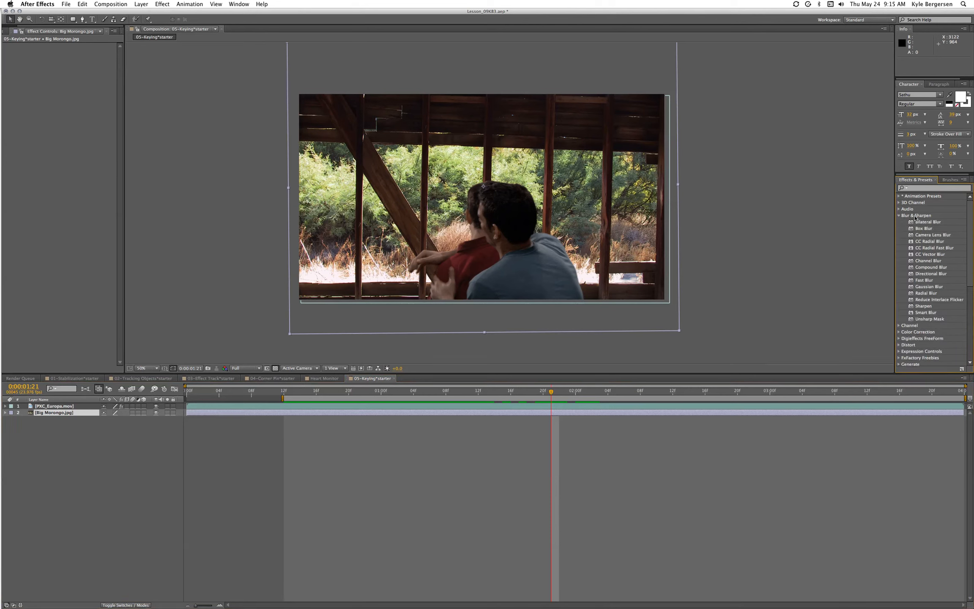
{"action": "left_click", "coordinate": [915, 236]}
{"action": "left_click_drag", "start_coordinate": [910, 237], "coordinate": [272, 416]}
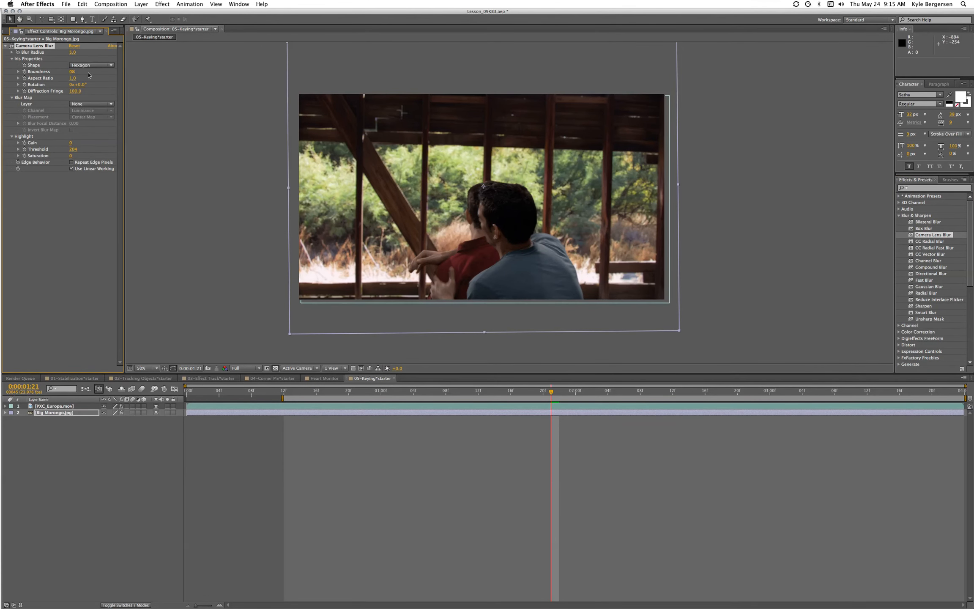
{"action": "left_click", "coordinate": [72, 53]}
{"action": "type", "text": "3"}
{"action": "key", "text": "Return"}
{"action": "left_click", "coordinate": [89, 458]}
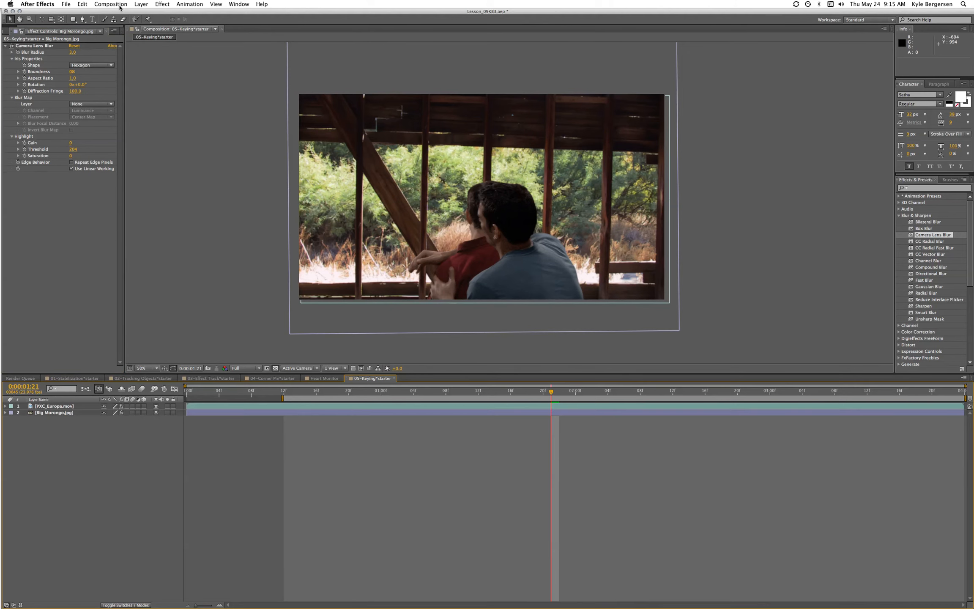
Create an adjustment layer above the footage and give it an elliptical mask that fills the frame
{"action": "left_click", "coordinate": [140, 4]}
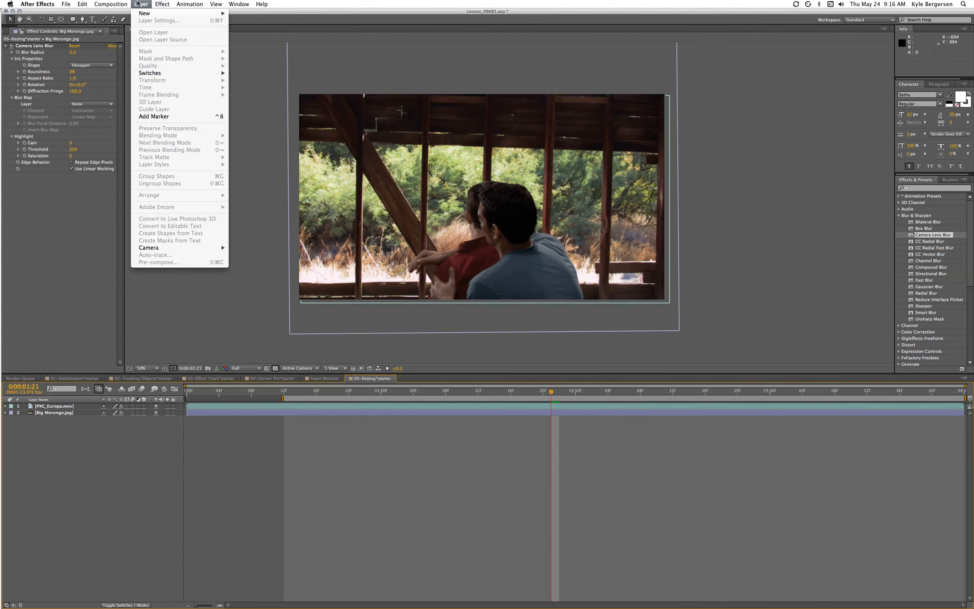
{"action": "mouse_move", "coordinate": [144, 12]}
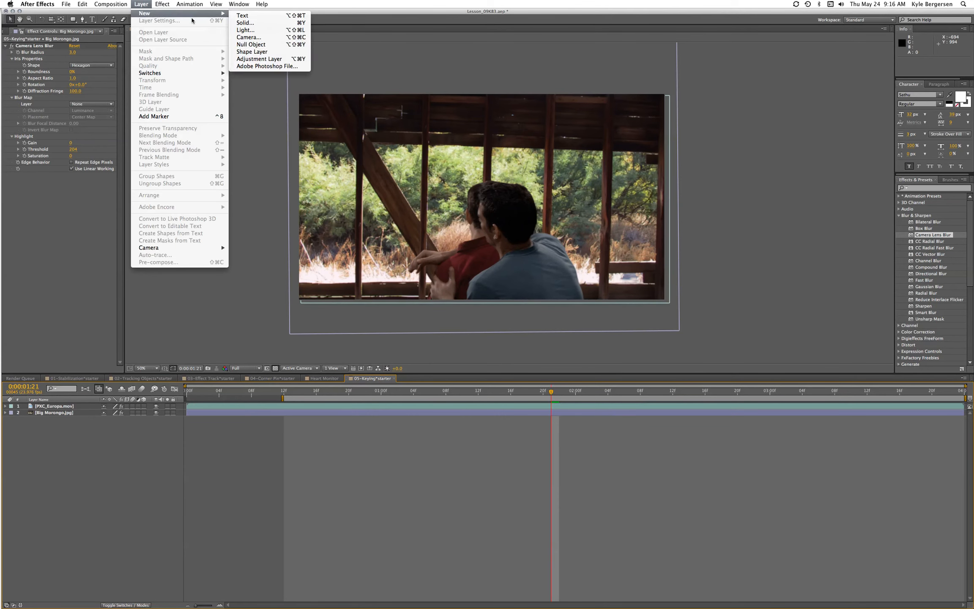
{"action": "left_click", "coordinate": [279, 60]}
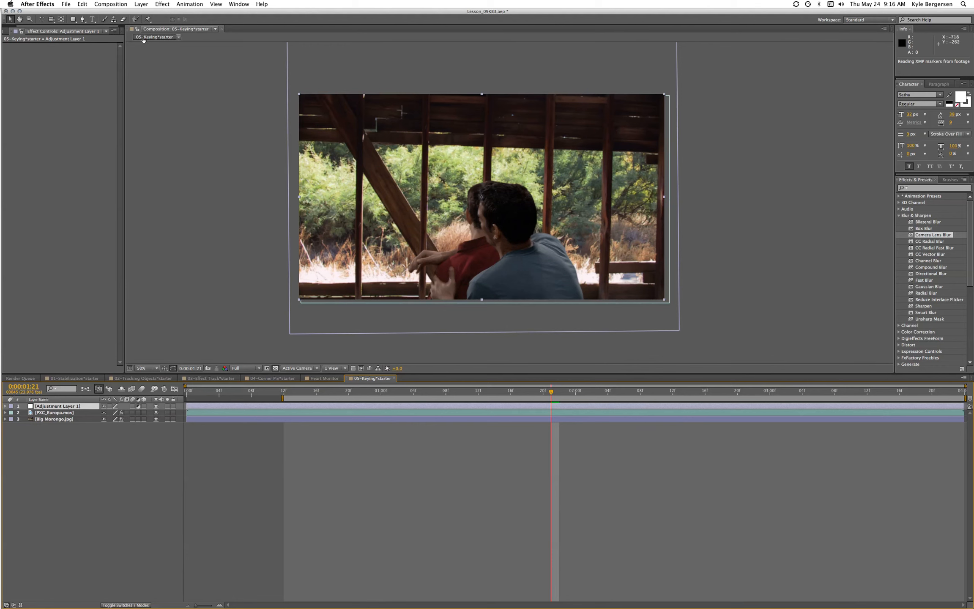
{"action": "left_click_drag", "start_coordinate": [73, 19], "coordinate": [95, 35]}
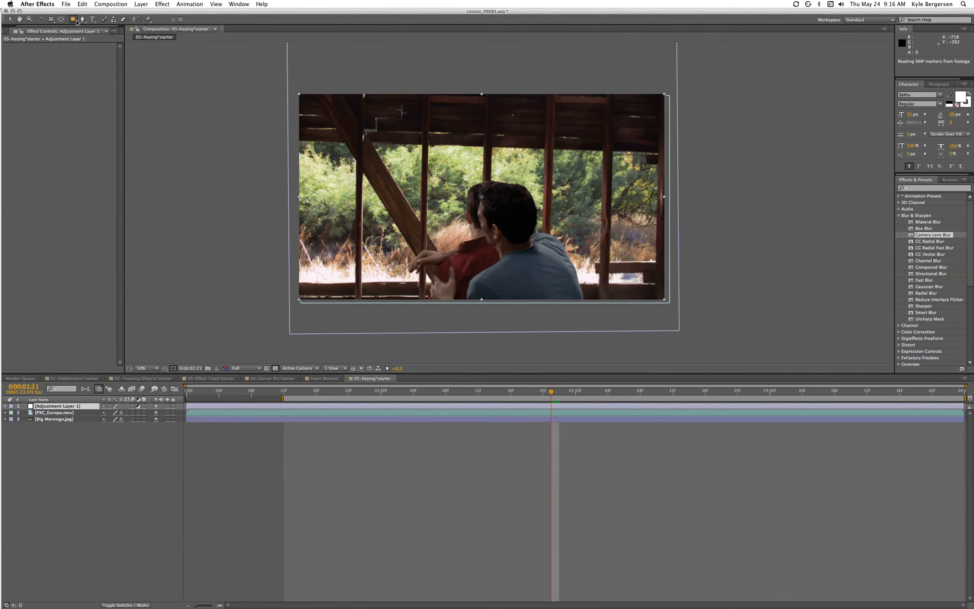
{"action": "double_click", "coordinate": [73, 20]}
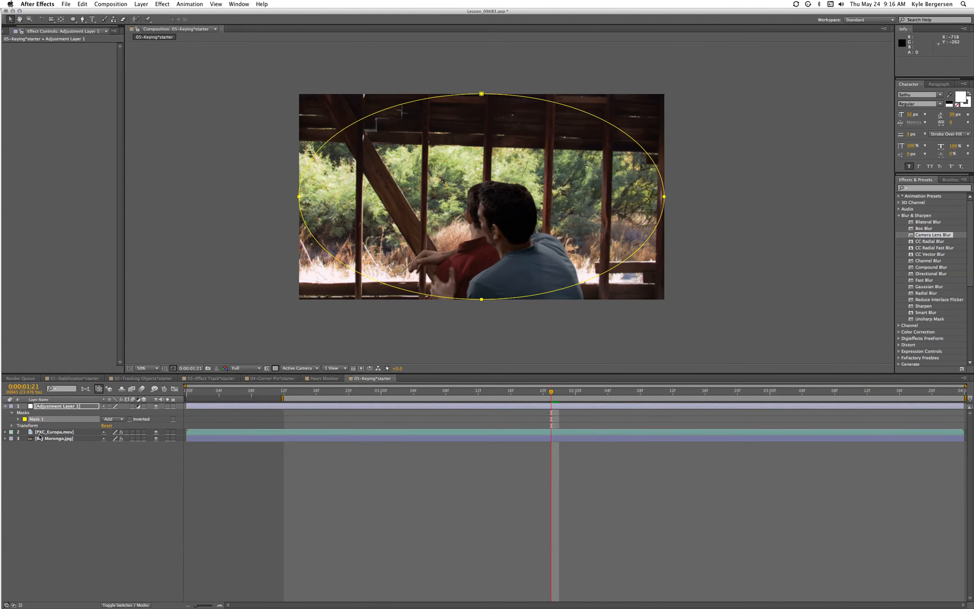
Rename the adjustment layer Vignette and set the mode of its mask to Subtract
{"action": "left_click", "coordinate": [49, 406]}
{"action": "key", "text": "Return"}
{"action": "type", "text": "Vig"}
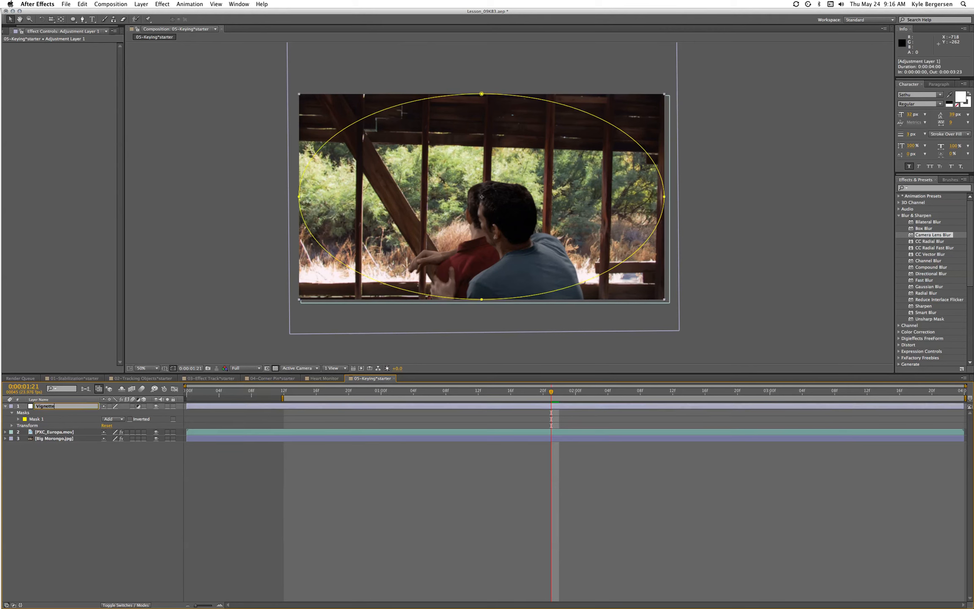
{"action": "type", "text": "nette"}
{"action": "key", "text": "Return"}
{"action": "left_click", "coordinate": [17, 419]}
{"action": "left_click", "coordinate": [18, 419]}
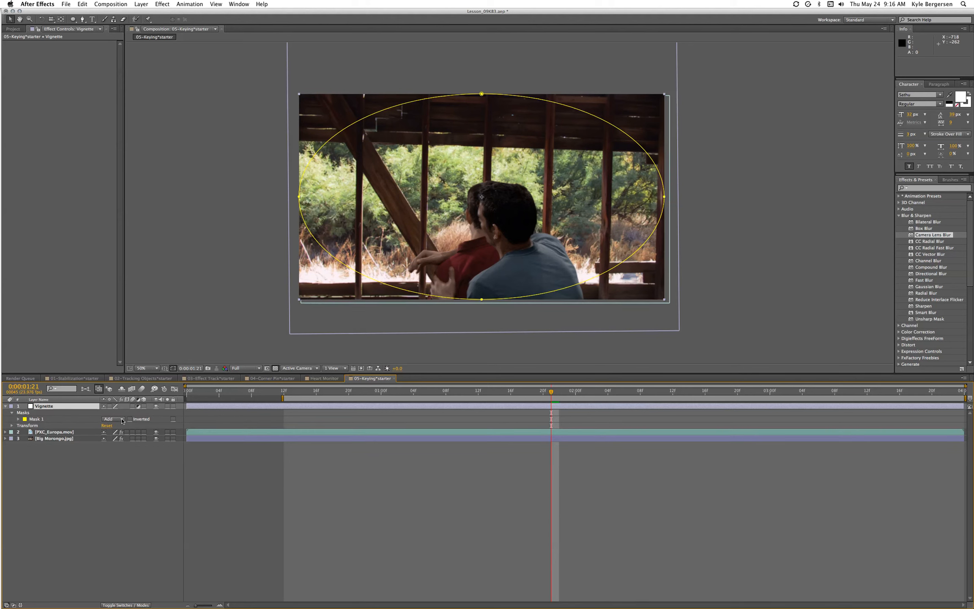
{"action": "left_click", "coordinate": [121, 420]}
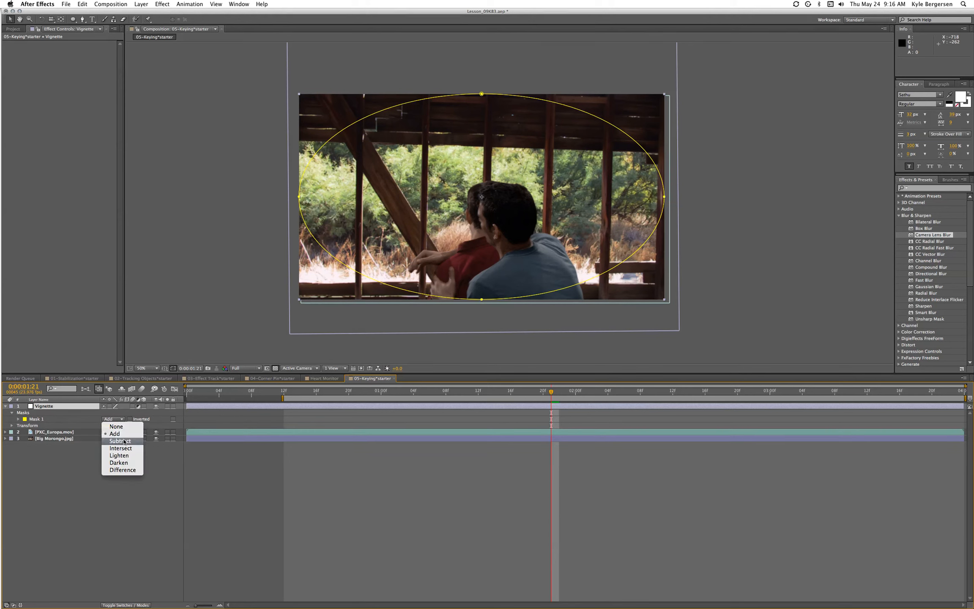
{"action": "left_click", "coordinate": [123, 441]}
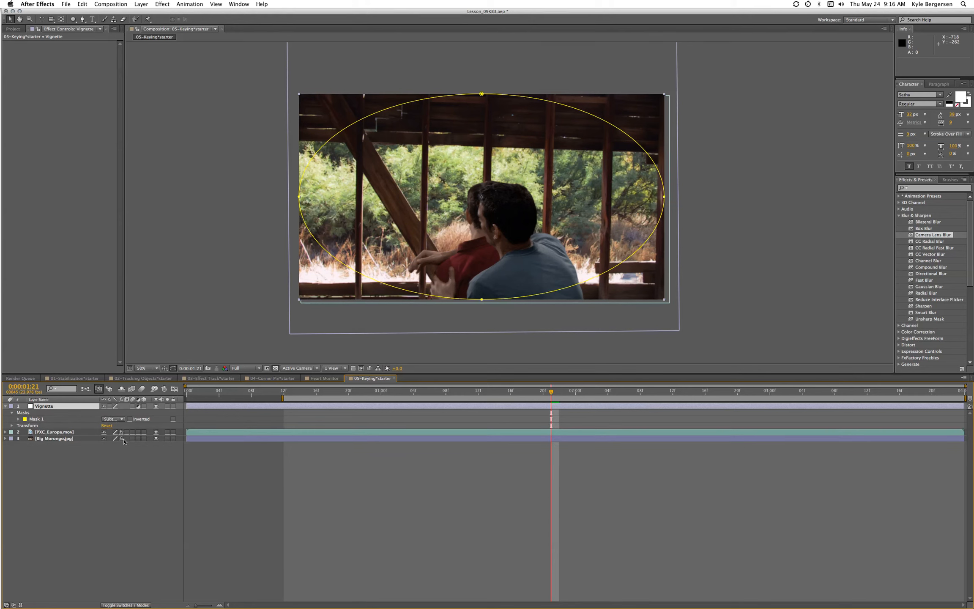
Apply Levels to the Vignette layer and darken the frame's edges by lowering Gamma and reducing Output White to 205
{"action": "left_click", "coordinate": [899, 216]}
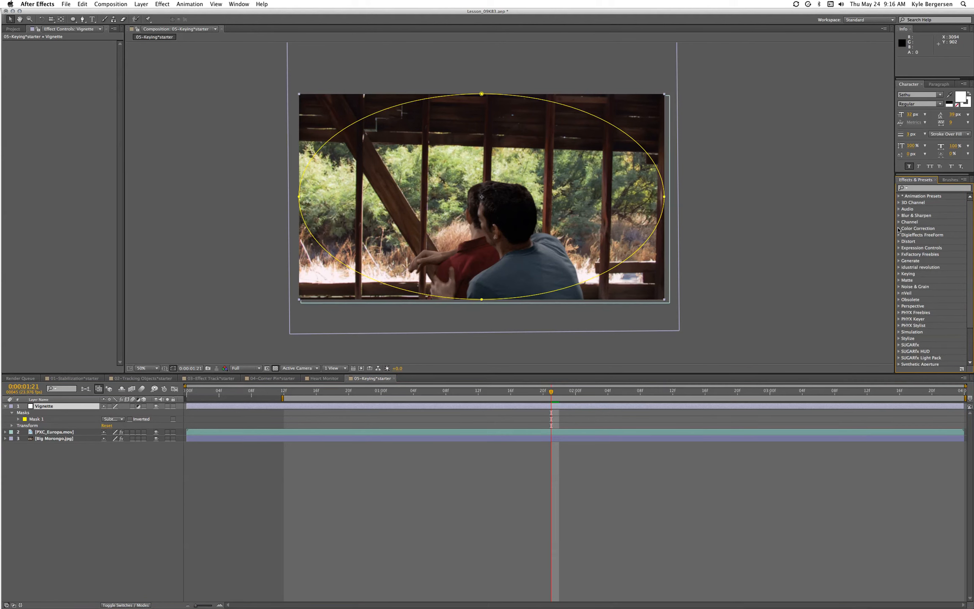
{"action": "left_click", "coordinate": [899, 228]}
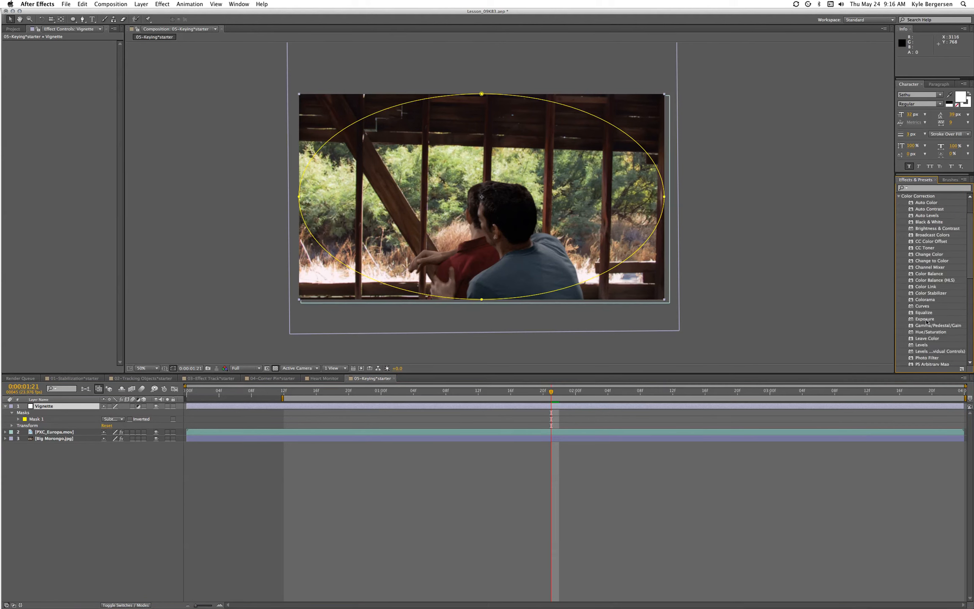
{"action": "left_click_drag", "start_coordinate": [920, 345], "coordinate": [357, 407]}
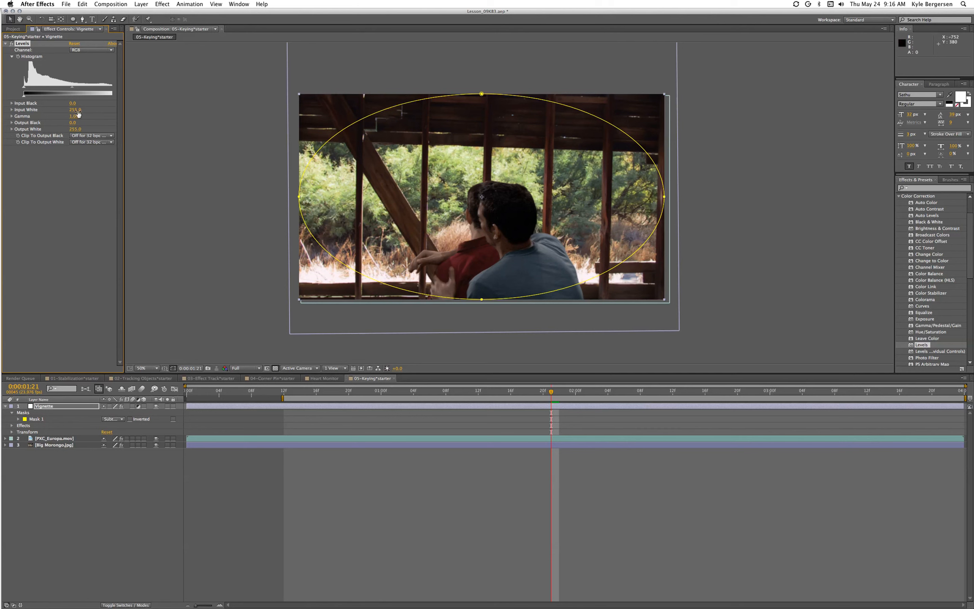
{"action": "left_click_drag", "start_coordinate": [62, 88], "coordinate": [84, 89]}
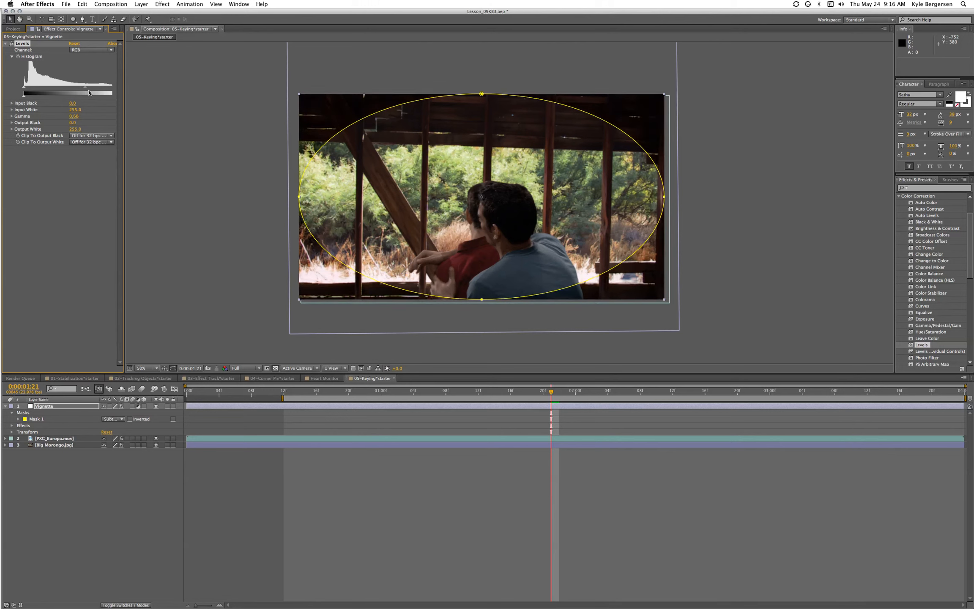
{"action": "left_click_drag", "start_coordinate": [27, 98], "coordinate": [15, 96]}
{"action": "left_click_drag", "start_coordinate": [107, 97], "coordinate": [98, 98]}
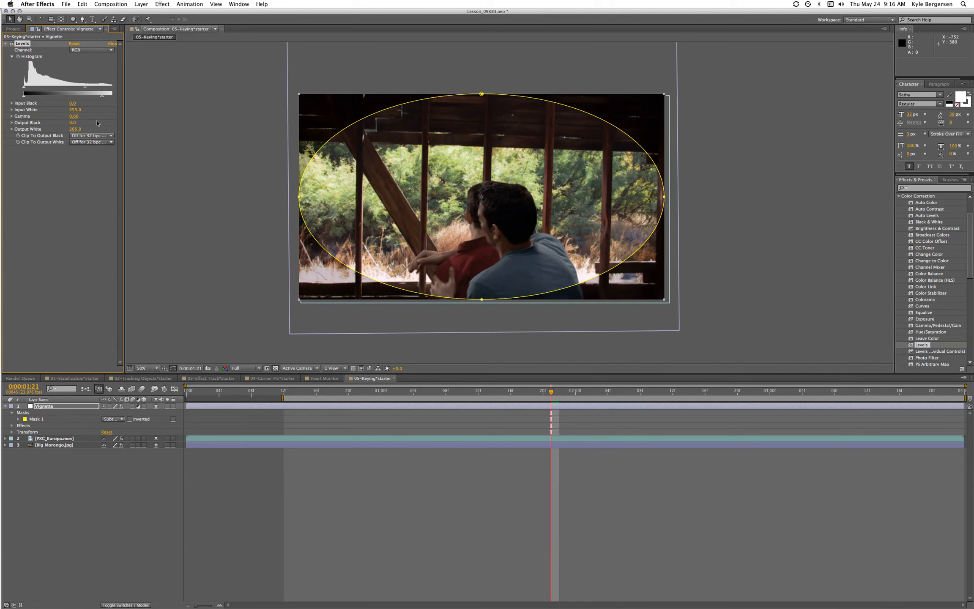
Feather the Vignette layer's mask by 150 pixels and pull its four points slightly inward into an irregular oval
{"action": "left_click", "coordinate": [19, 419]}
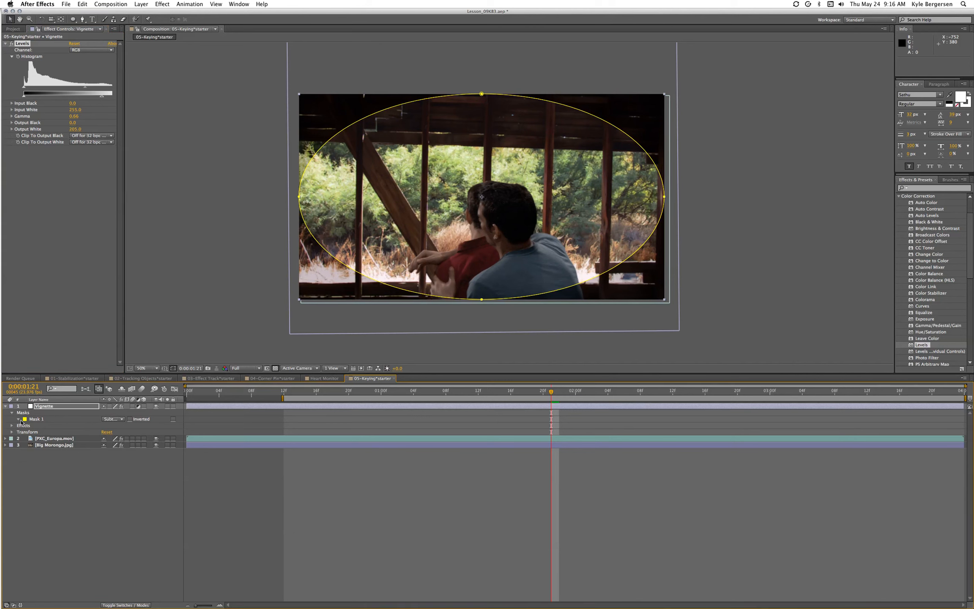
{"action": "left_click", "coordinate": [112, 432]}
{"action": "type", "text": "150"}
{"action": "key", "text": "Return"}
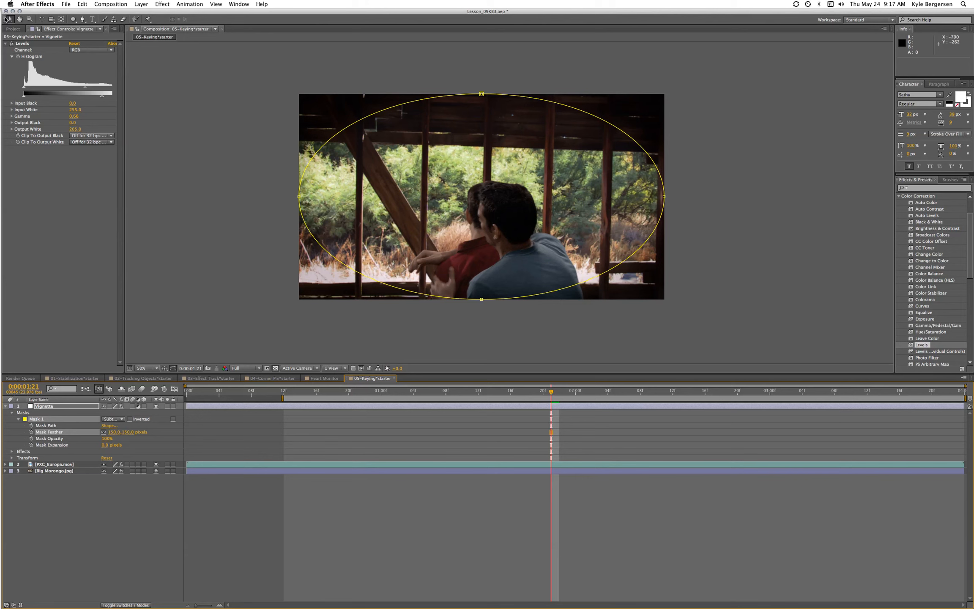
{"action": "left_click", "coordinate": [10, 19]}
{"action": "left_click_drag", "start_coordinate": [664, 196], "coordinate": [655, 200]}
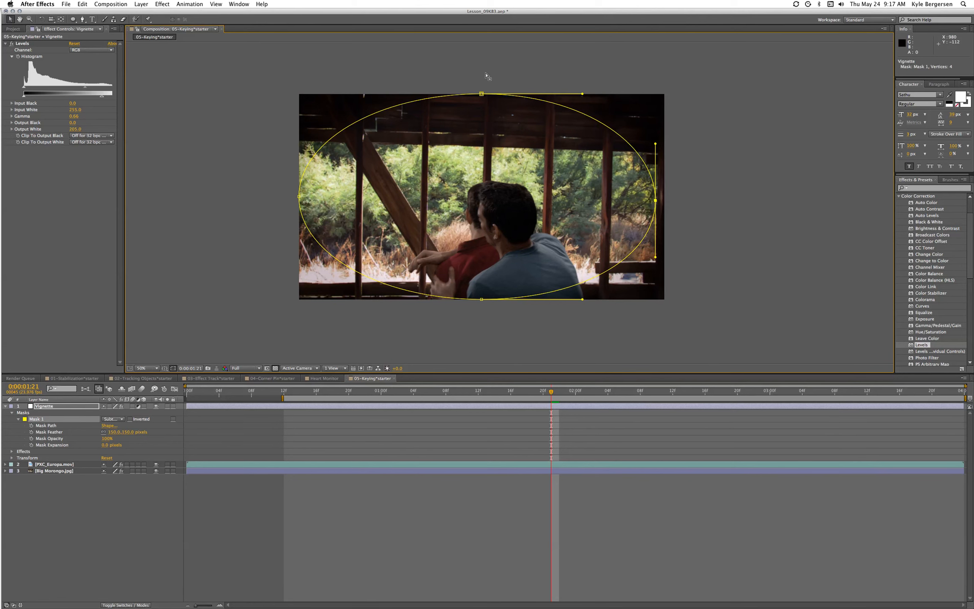
{"action": "left_click_drag", "start_coordinate": [482, 94], "coordinate": [491, 99]}
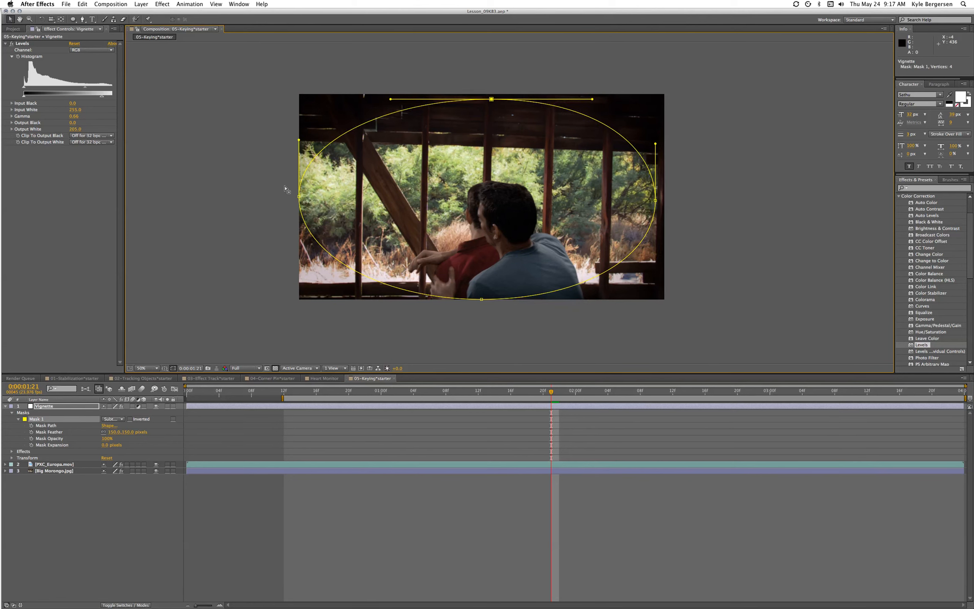
{"action": "left_click_drag", "start_coordinate": [298, 197], "coordinate": [305, 184]}
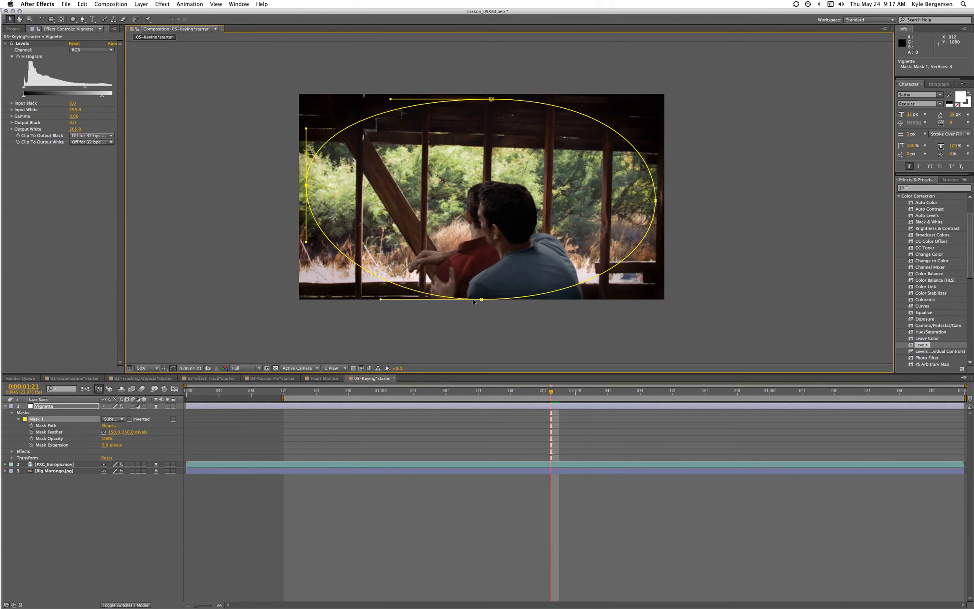
{"action": "left_click_drag", "start_coordinate": [481, 299], "coordinate": [476, 289]}
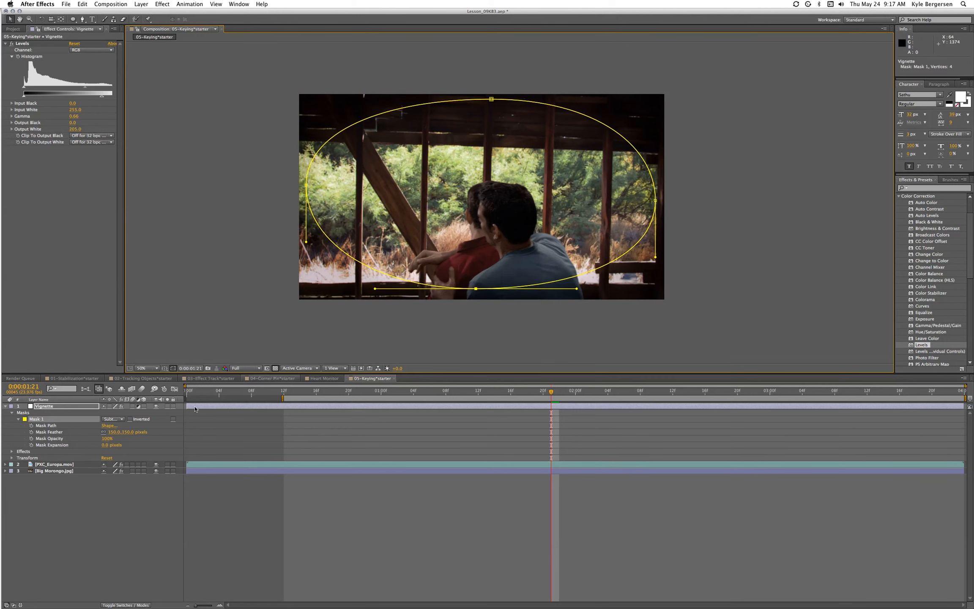
Preview the vignetted composite, set the mask feather to 250 pixels and preview the playback again
{"action": "key", "text": "KP_0"}
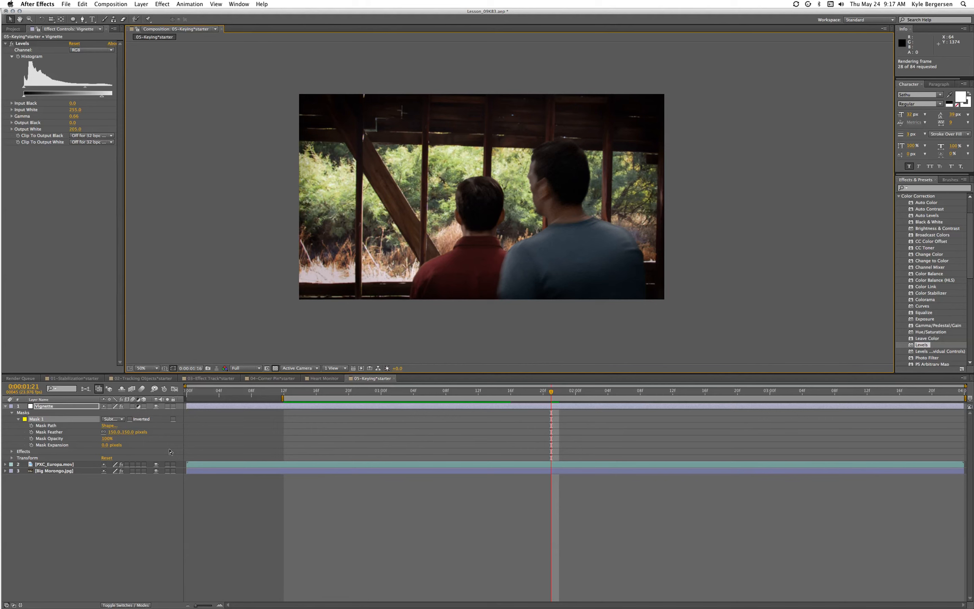
{"action": "key", "text": "space"}
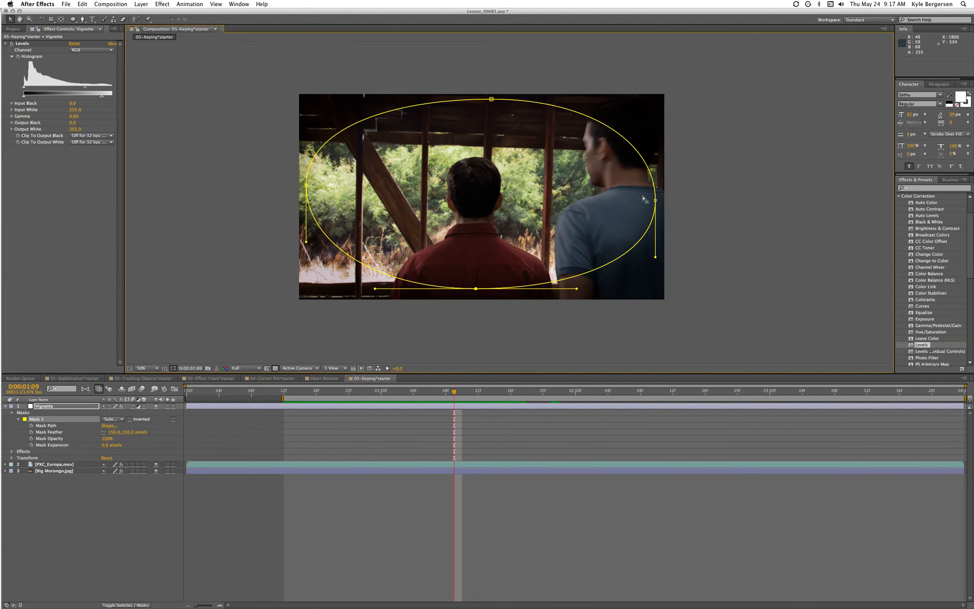
{"action": "left_click", "coordinate": [113, 432]}
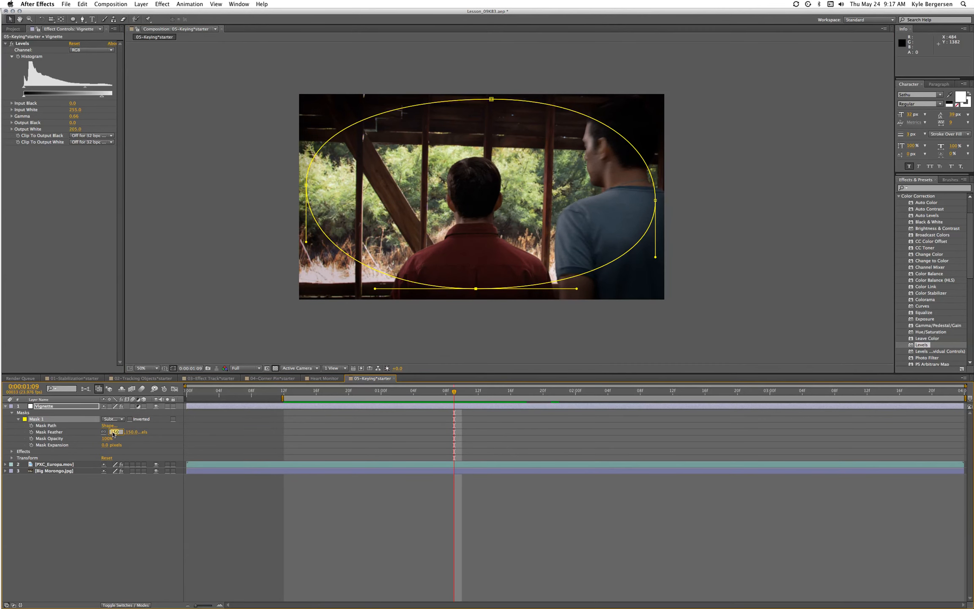
{"action": "type", "text": "250"}
{"action": "key", "text": "Return"}
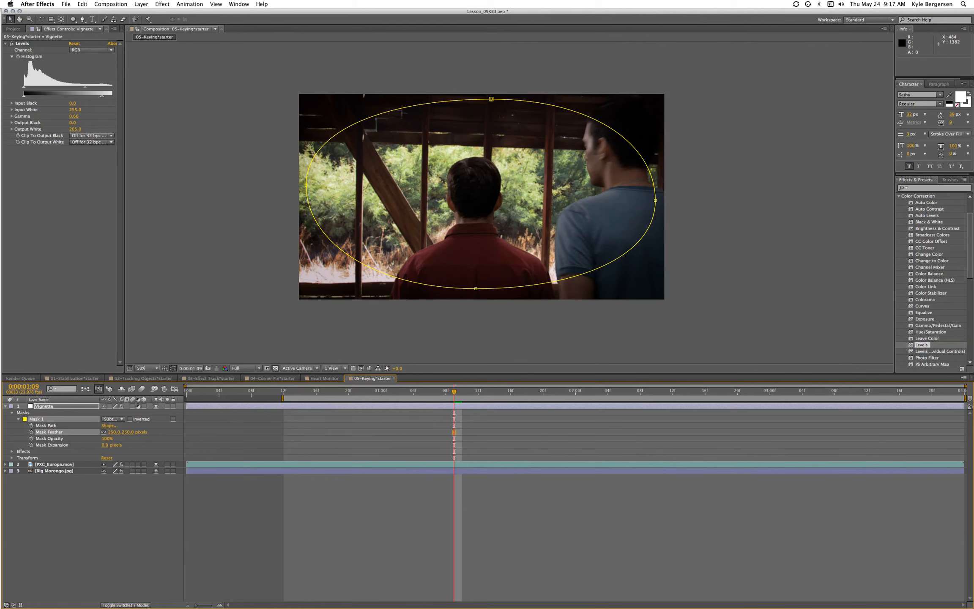
{"action": "key", "text": "space"}
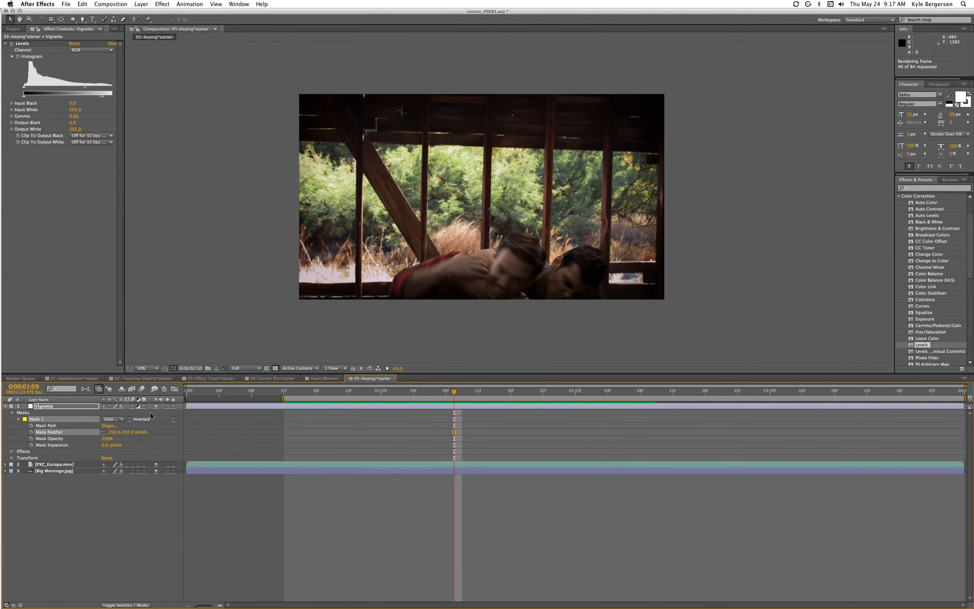
{"action": "key", "text": "space"}
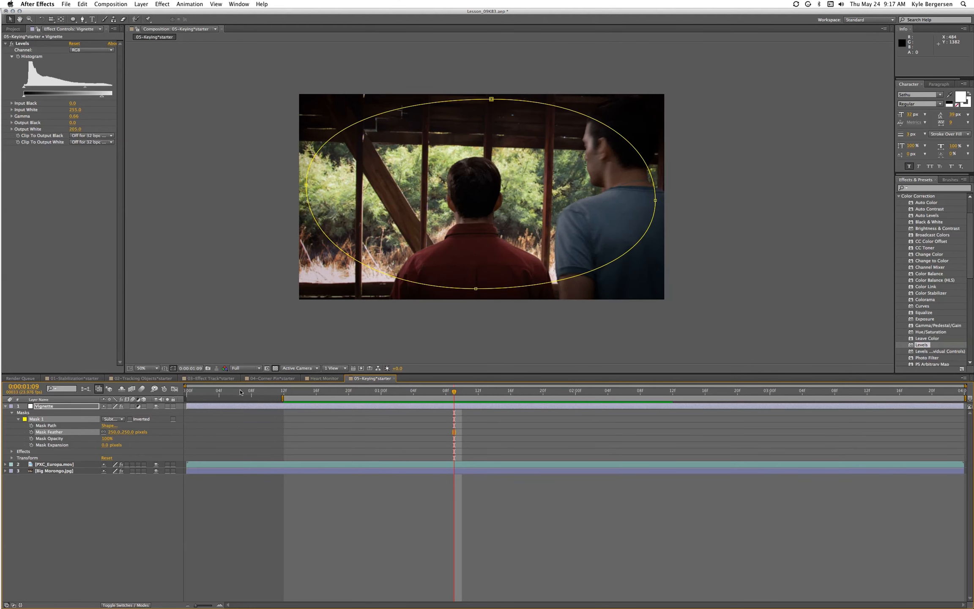
{"action": "left_click", "coordinate": [136, 527]}
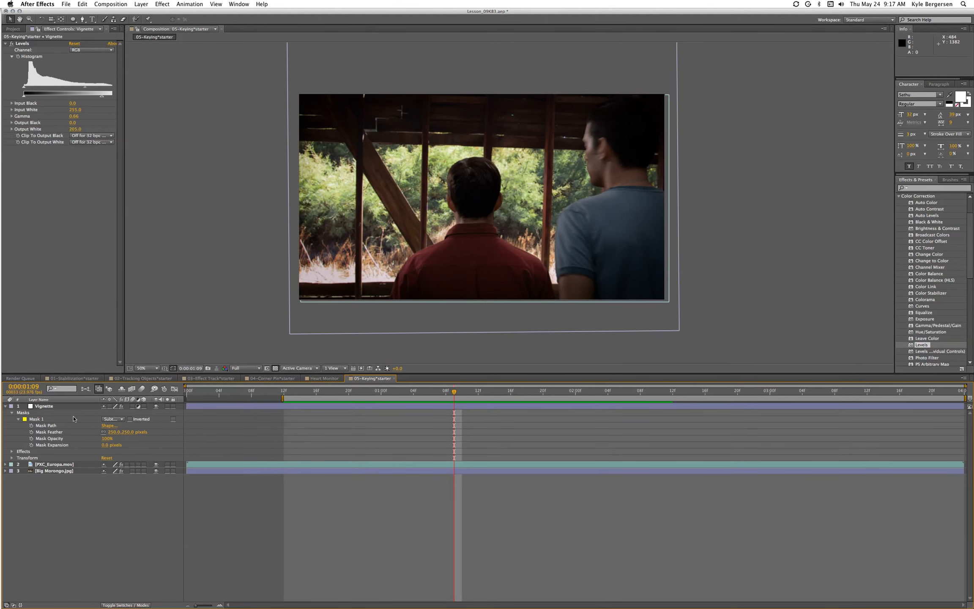
Add a new adjustment layer above the Vignette layer and name it CC
{"action": "left_click", "coordinate": [144, 4]}
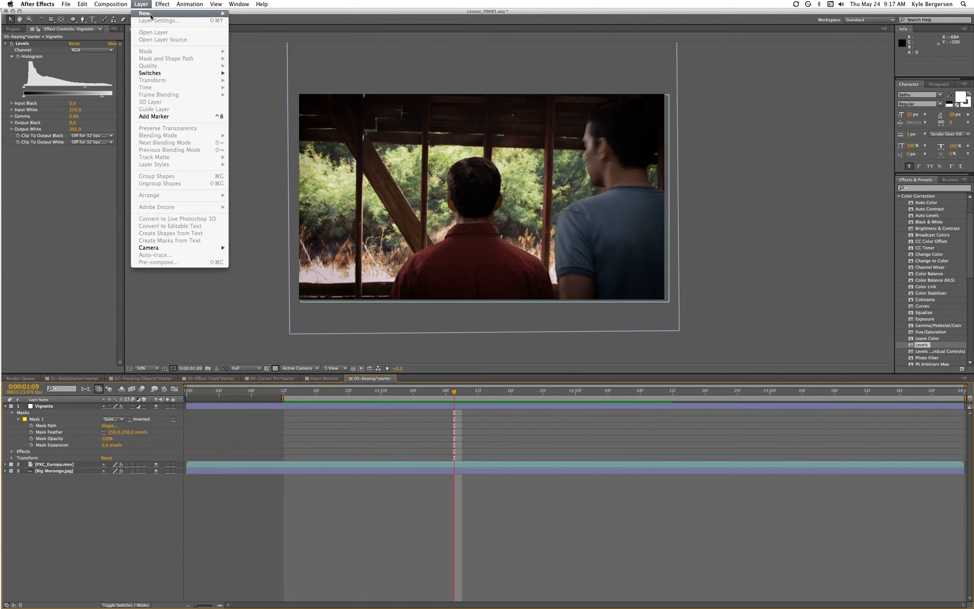
{"action": "mouse_move", "coordinate": [152, 17]}
{"action": "left_click", "coordinate": [254, 59]}
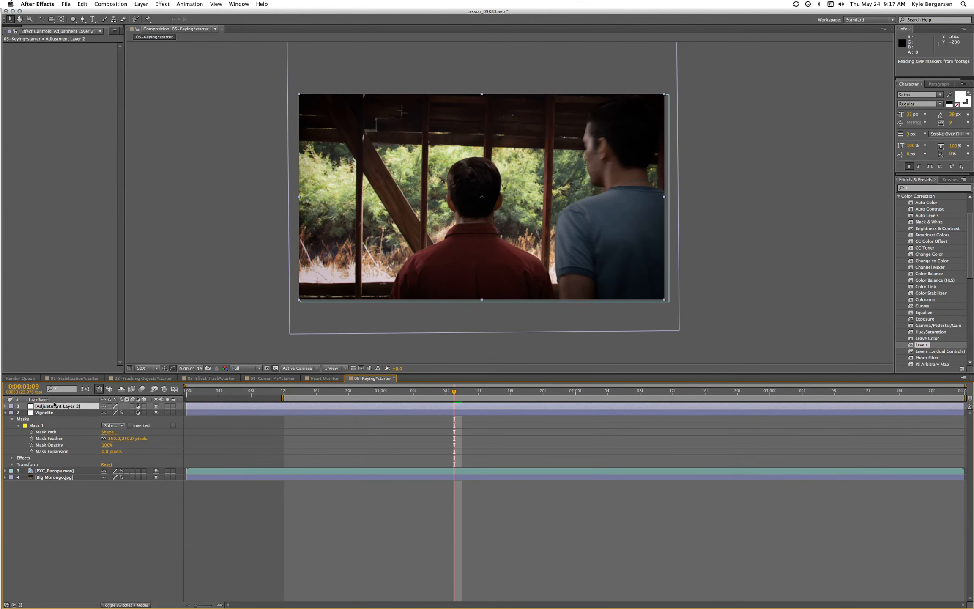
{"action": "key", "text": "Return"}
{"action": "type", "text": "CC"}
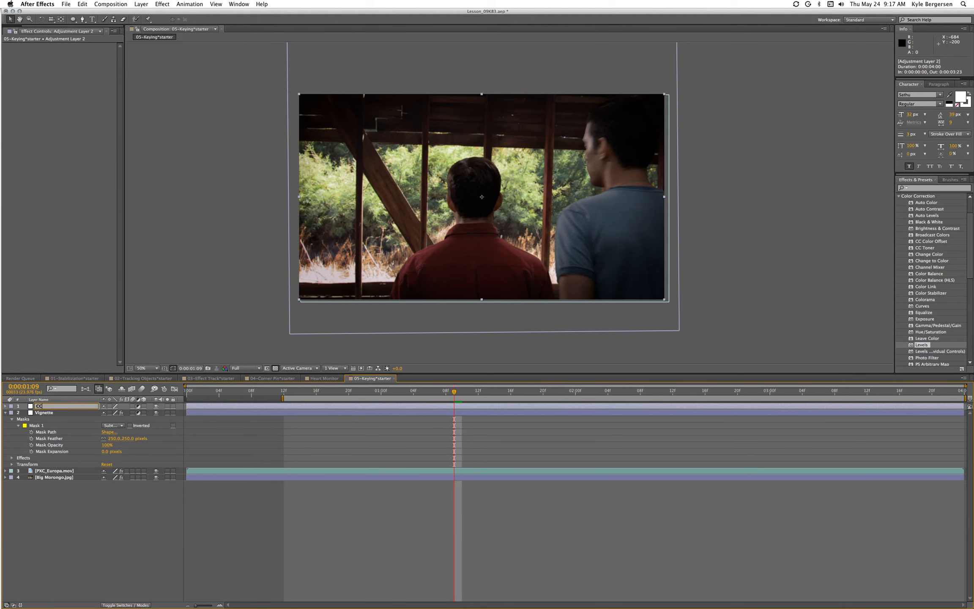
{"action": "key", "text": "Return"}
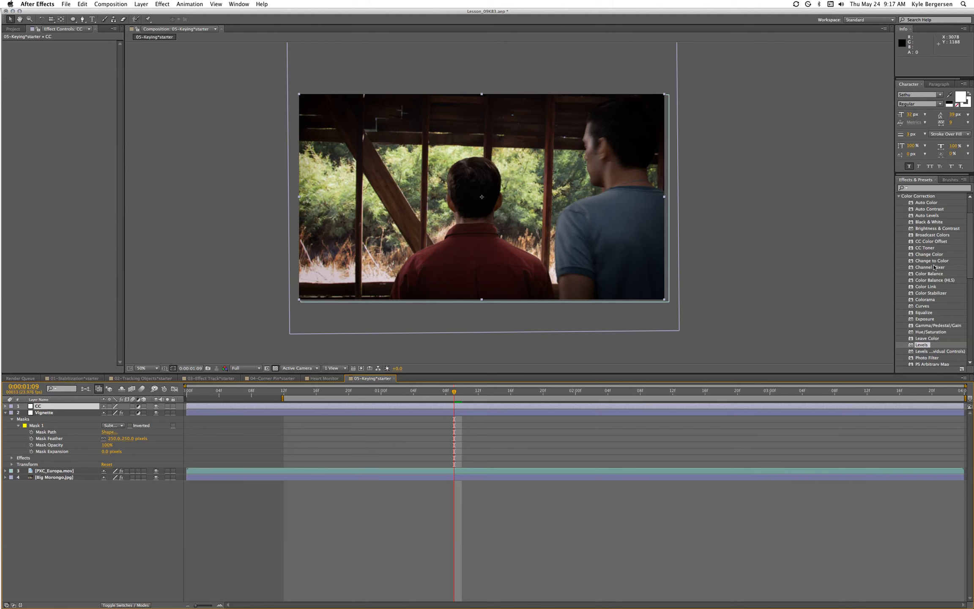
Apply Hue/Saturation to the CC layer, lower Master Saturation to about -25 and preview the composite's playback
{"action": "left_click", "coordinate": [906, 332]}
{"action": "left_click_drag", "start_coordinate": [798, 405], "coordinate": [799, 406]}
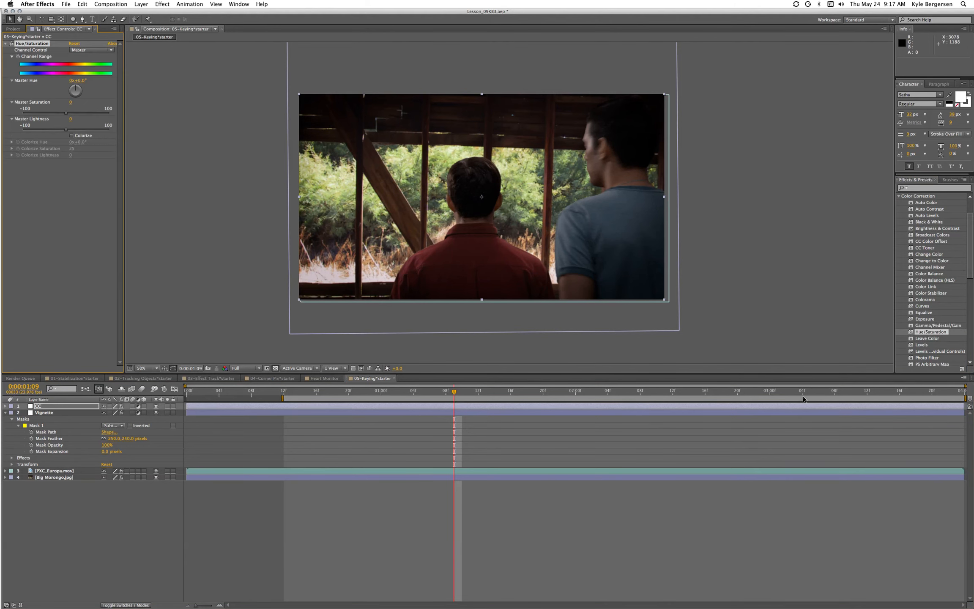
{"action": "mouse_move", "coordinate": [65, 114]}
{"action": "left_mouse_down"}
{"action": "mouse_move", "coordinate": [41, 112]}
{"action": "mouse_move", "coordinate": [60, 113]}
{"action": "left_mouse_up"}
{"action": "key", "text": "KP_0"}
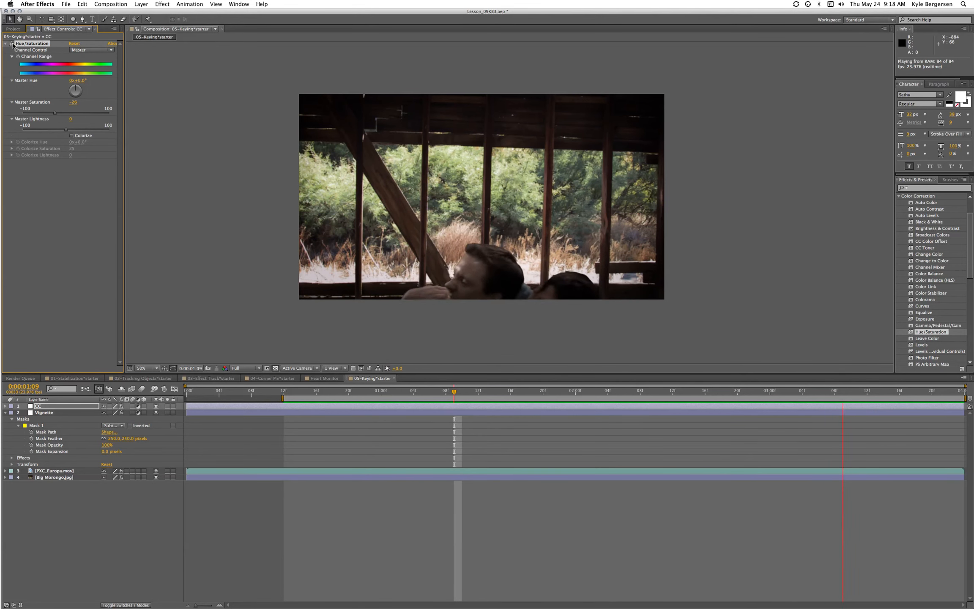
{"action": "key", "text": "space"}
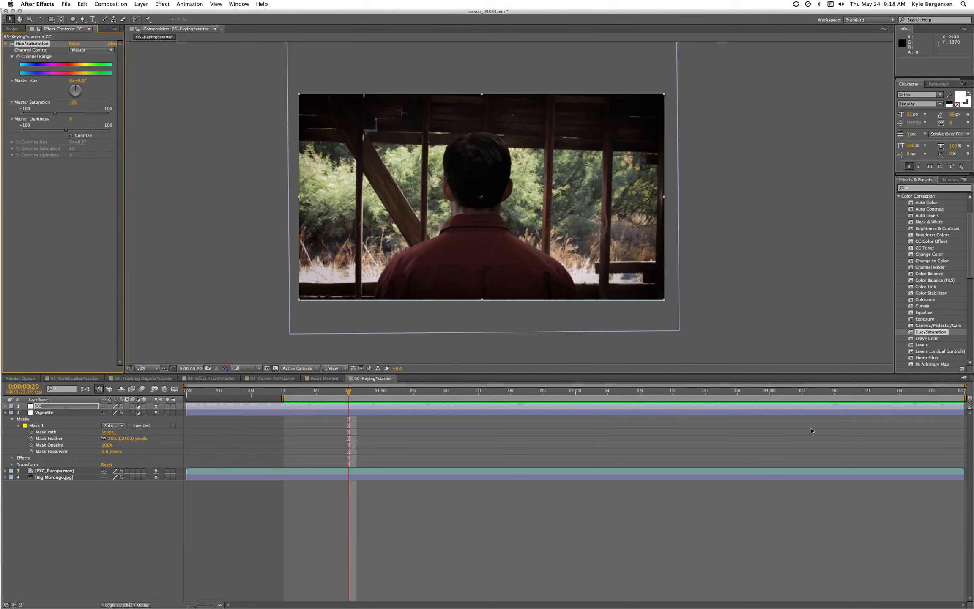